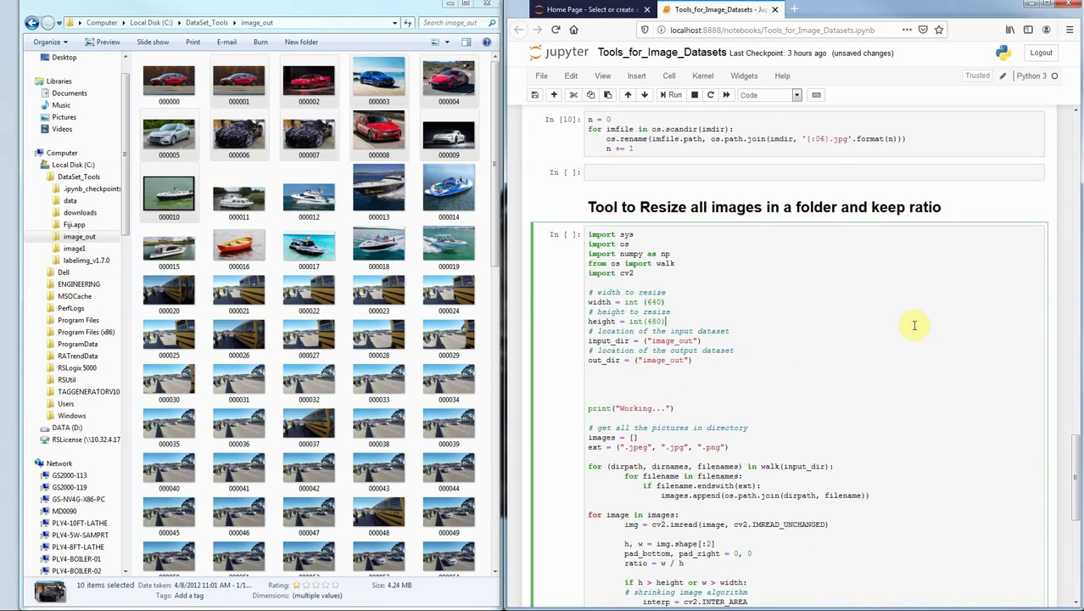
- Run the notebook cell that resizes all images in image_out to 640 by 480 while keeping their ratio
key("shift+Return")
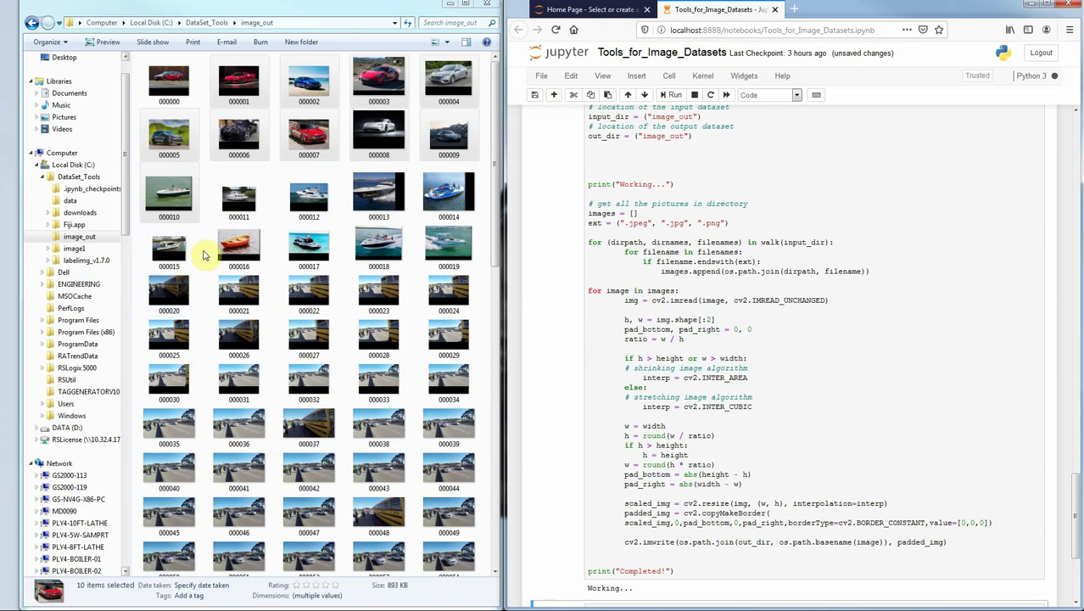
scroll(885, 447, "down", 5)
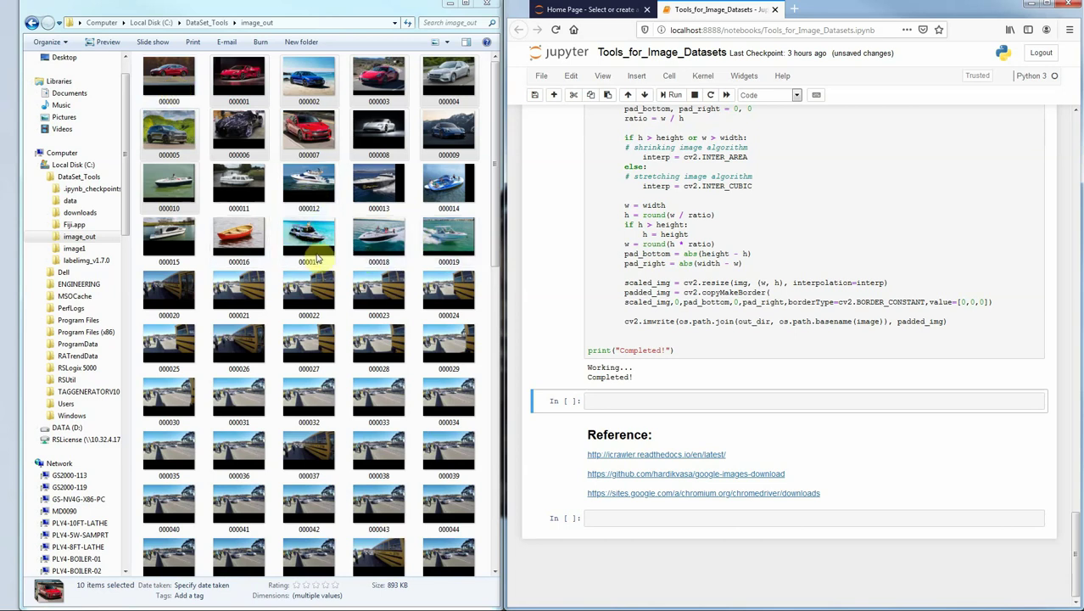
- Examine the resized images in image_out from 000007 through 000034 in the photo viewer, and close the viewer
double_click(315, 136)
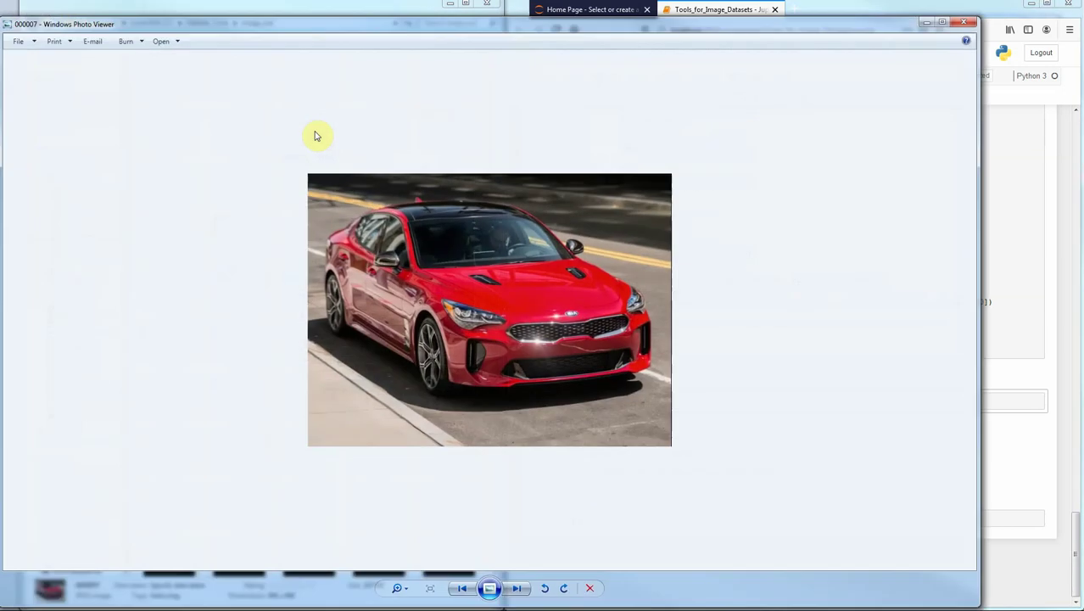
left_click(515, 589)
left_click(515, 589)
left_click(515, 589)
left_click(515, 589)
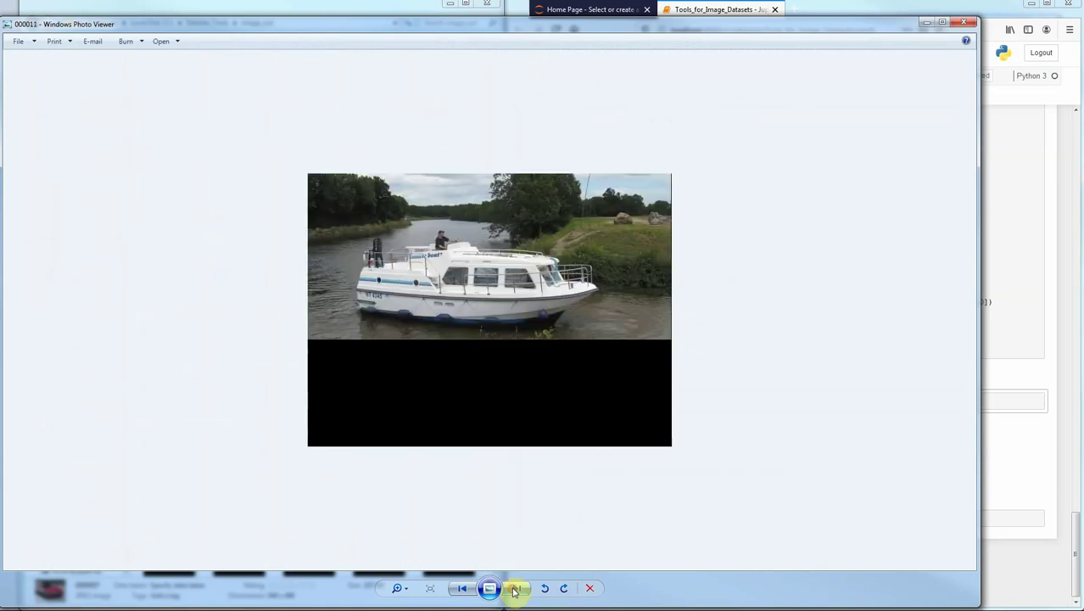
left_click(514, 589)
left_click(514, 589)
left_click(515, 588)
left_click(515, 588)
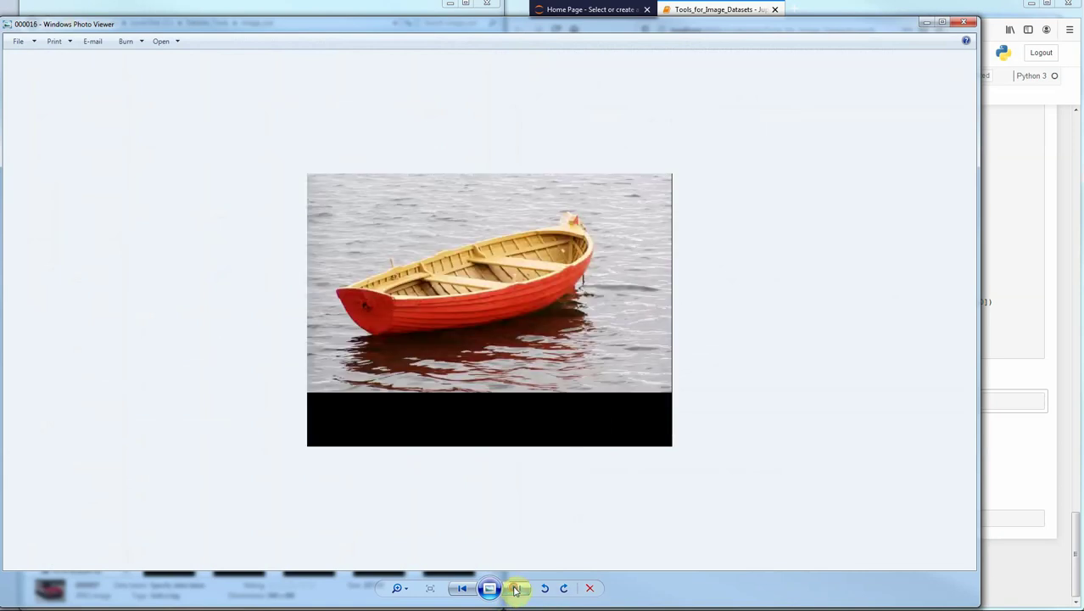
left_click(514, 589)
left_click(515, 589)
left_click(515, 589)
left_click(515, 589)
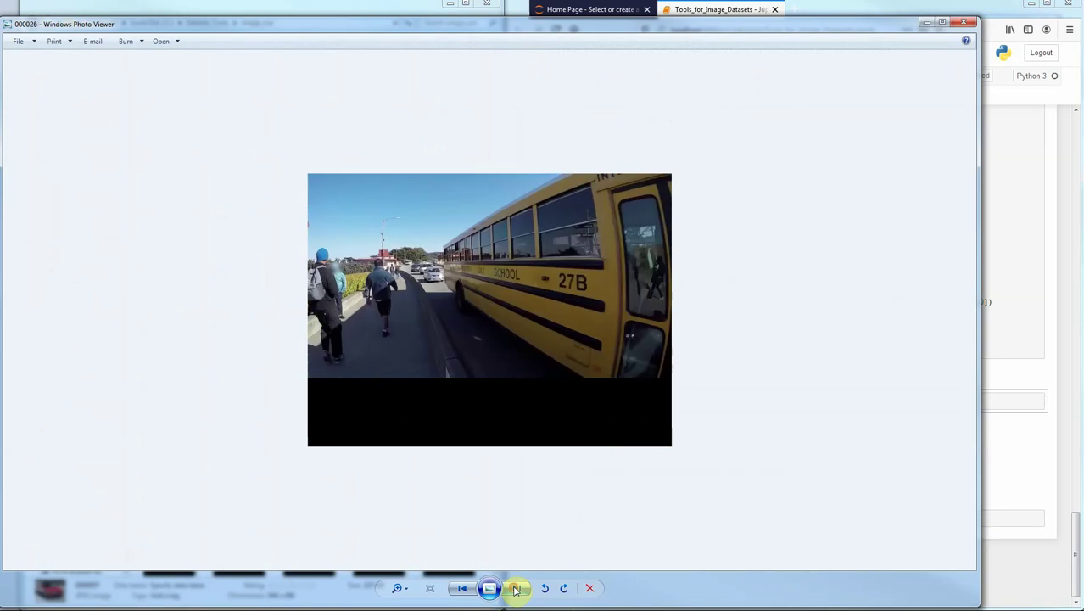
left_click(514, 589)
left_click(515, 589)
left_click(514, 589)
left_click(515, 589)
left_click(514, 589)
left_click(515, 588)
left_click(515, 589)
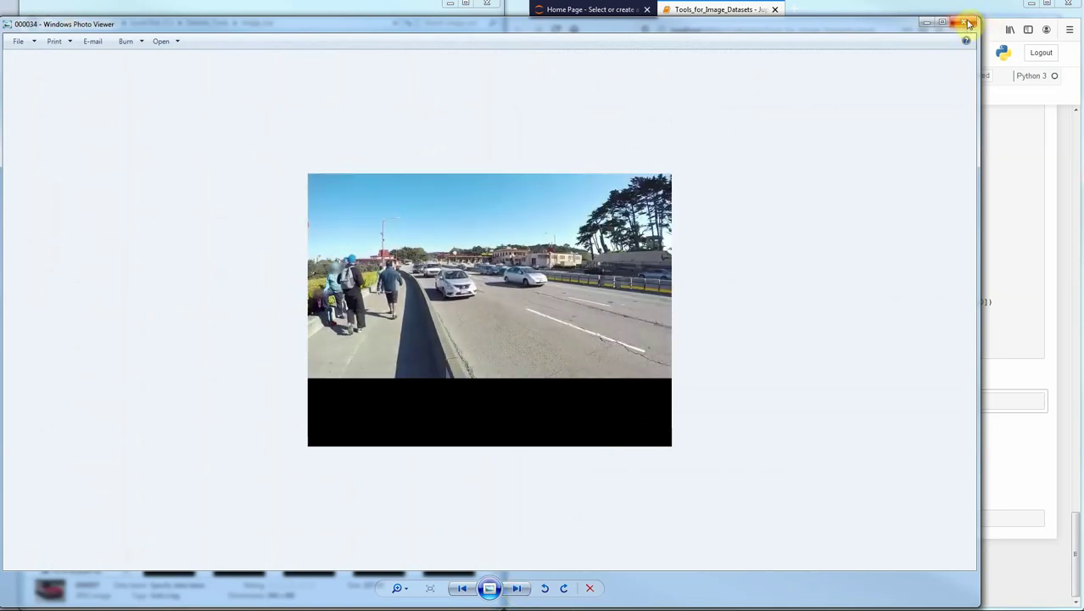
left_click(969, 24)
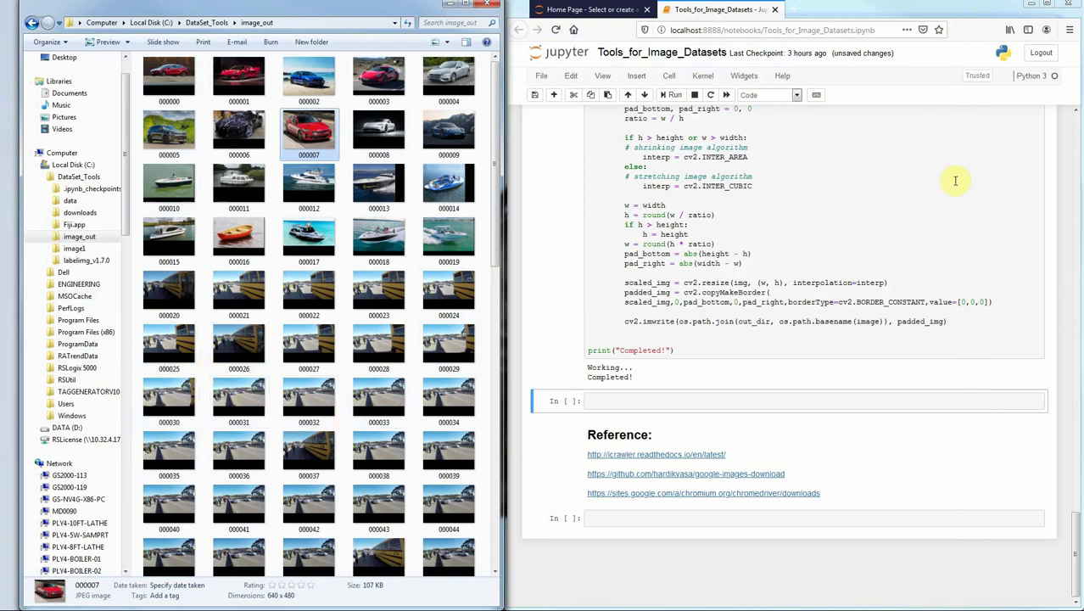
- Minimize the notebook browser, launch ImageJ-win64 from the DataSet_Tools Fiji.app folder, and move its window to the upper part of the screen
left_click(1031, 5)
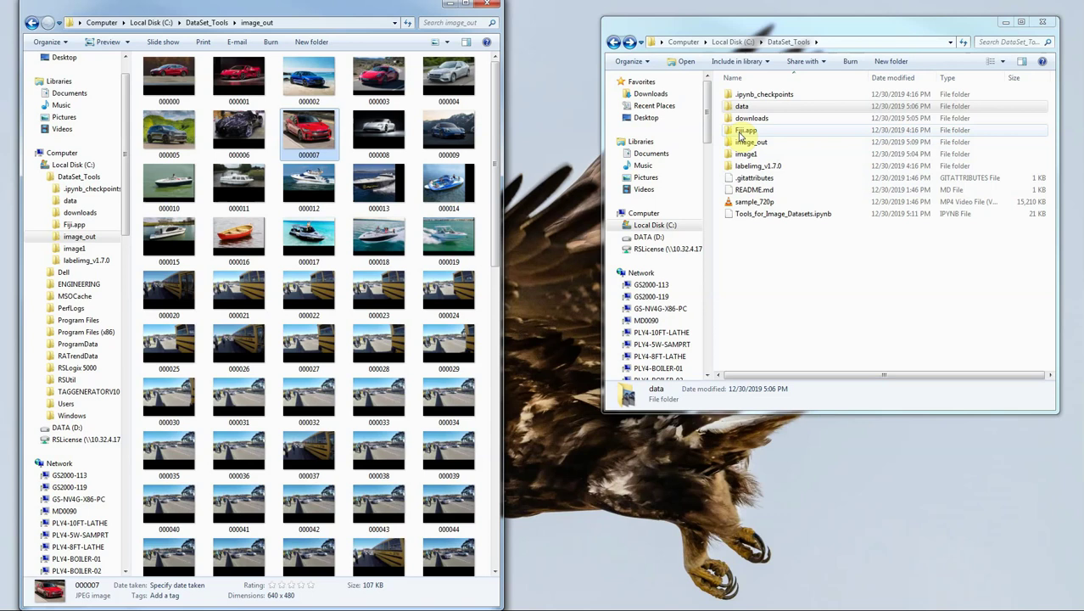
double_click(740, 132)
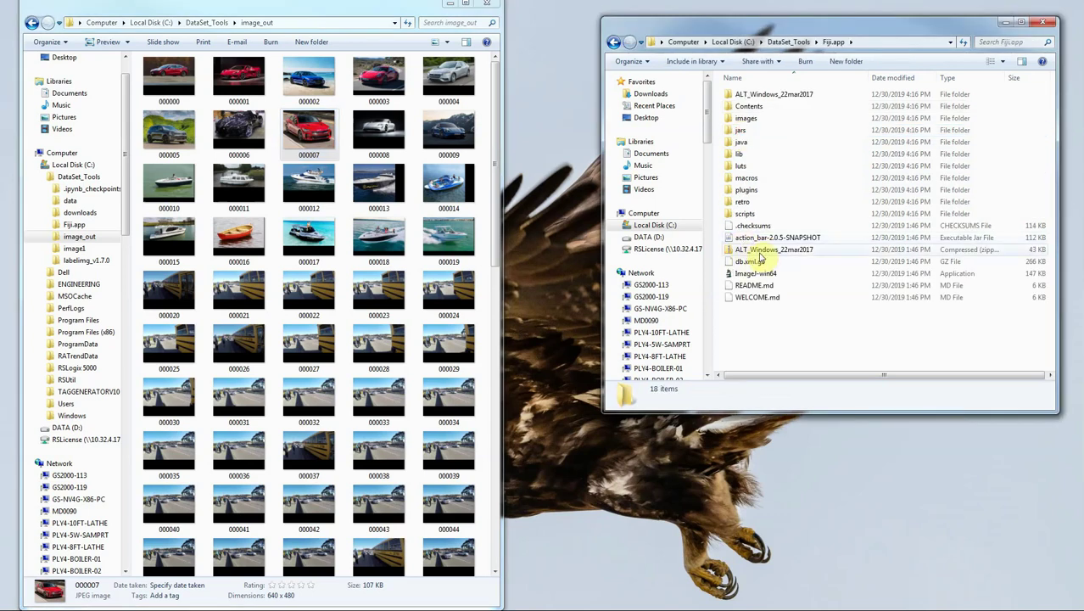
double_click(754, 273)
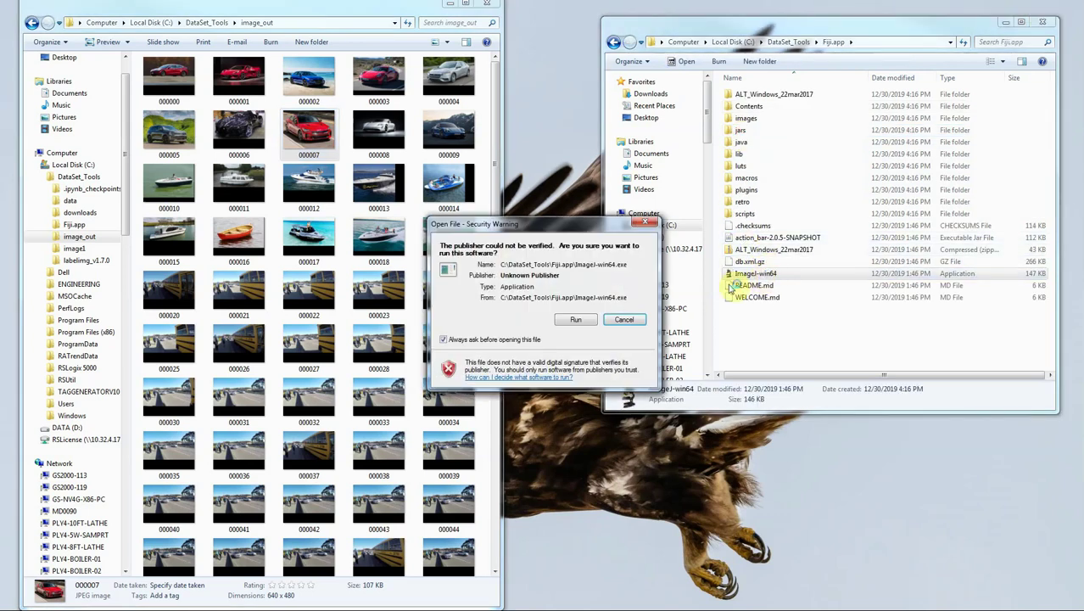
left_click(576, 318)
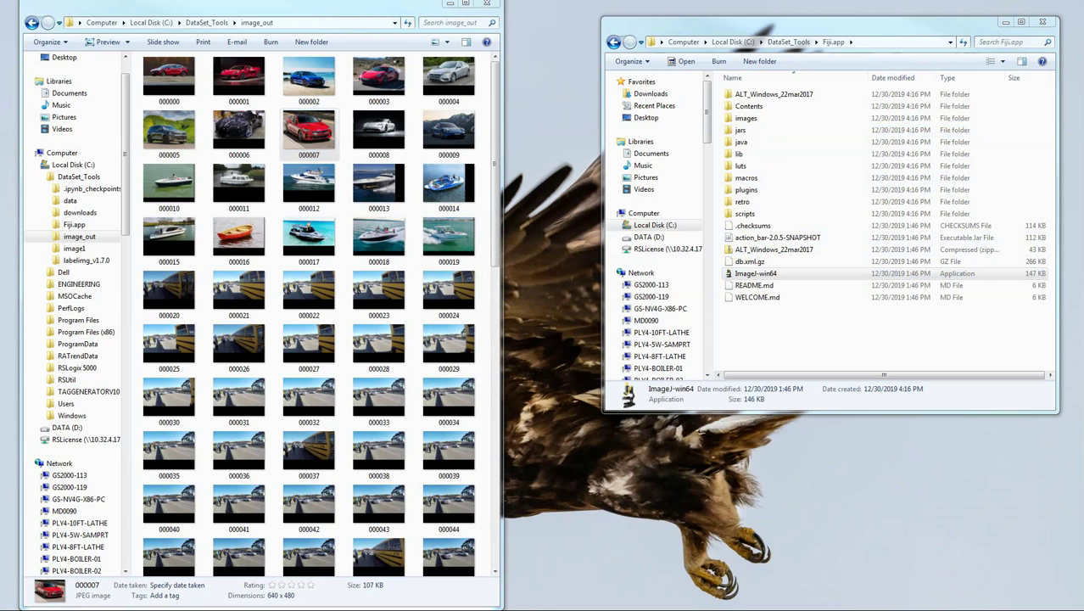
left_click_drag(933, 126, 832, 23)
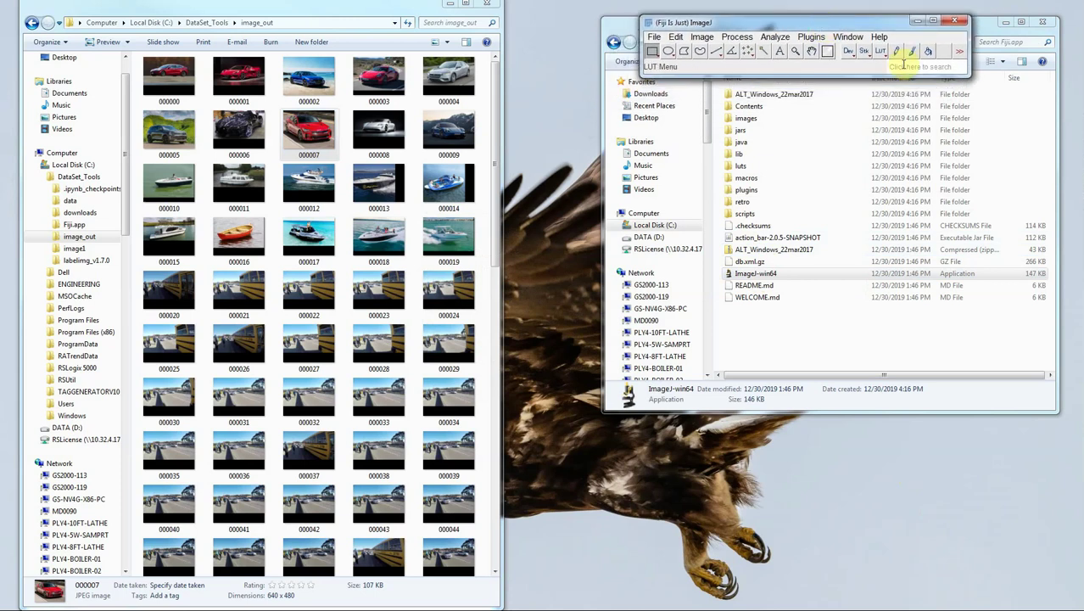
- Start the Alps Labeling Tool plugin in ImageJ and move its ALT window beside the main ImageJ window
left_click(810, 38)
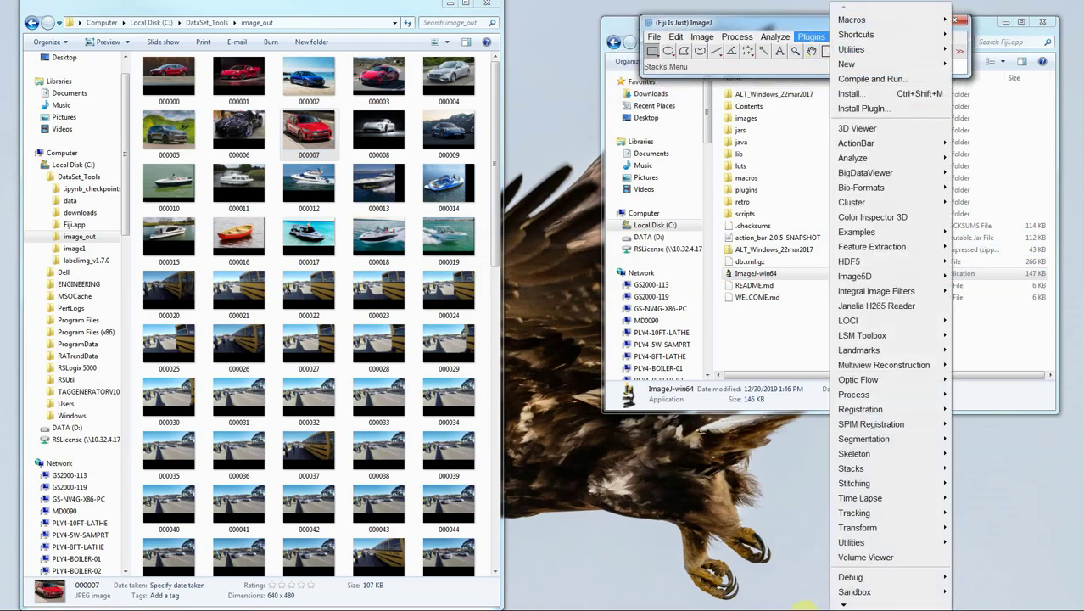
mouse_move(841, 604)
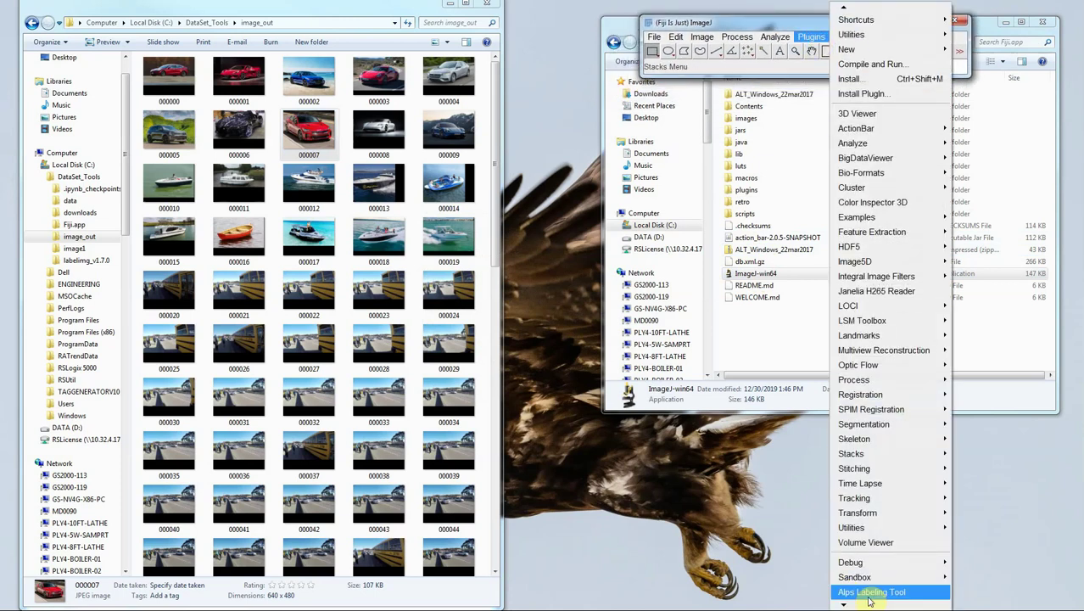
left_click(868, 592)
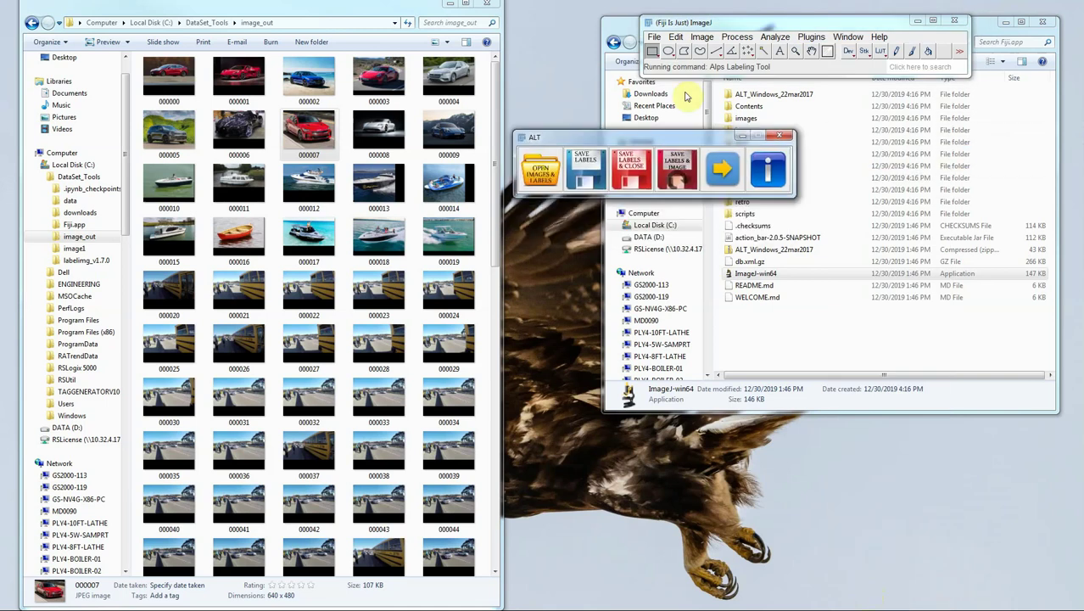
left_click_drag(687, 132, 674, 13)
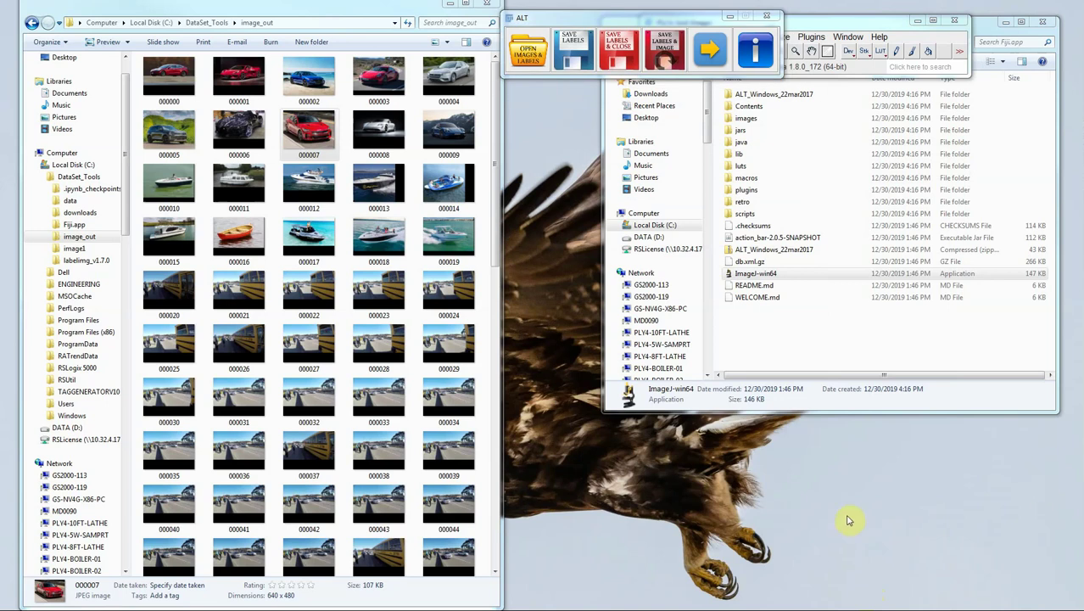
- Open image 000000 from C:\DataSet_Tools\image_out in the labeling tool and start a new labeling job for it
left_click(528, 56)
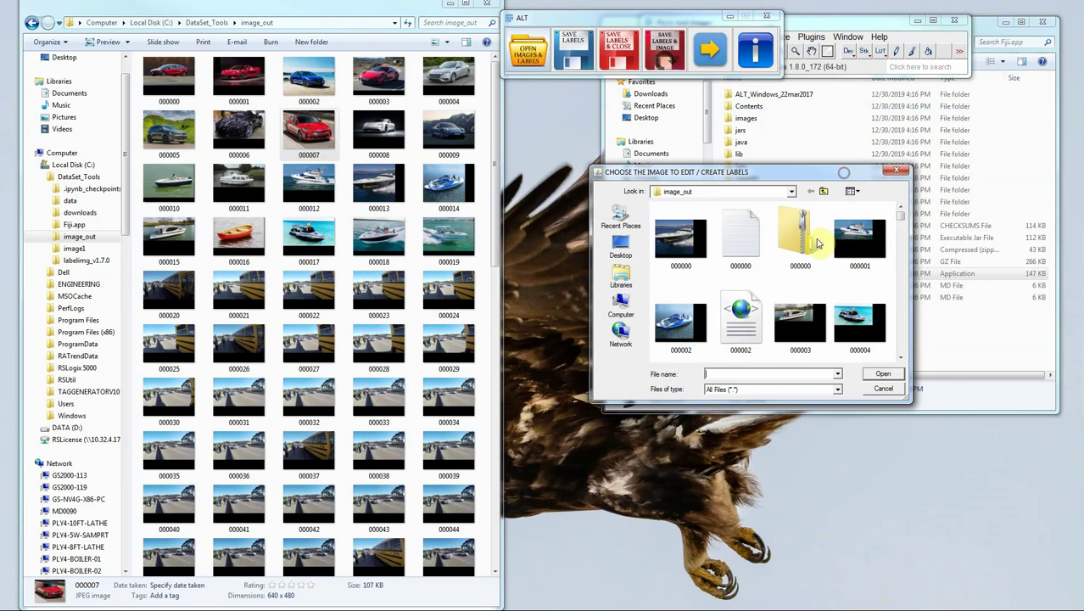
left_click(790, 193)
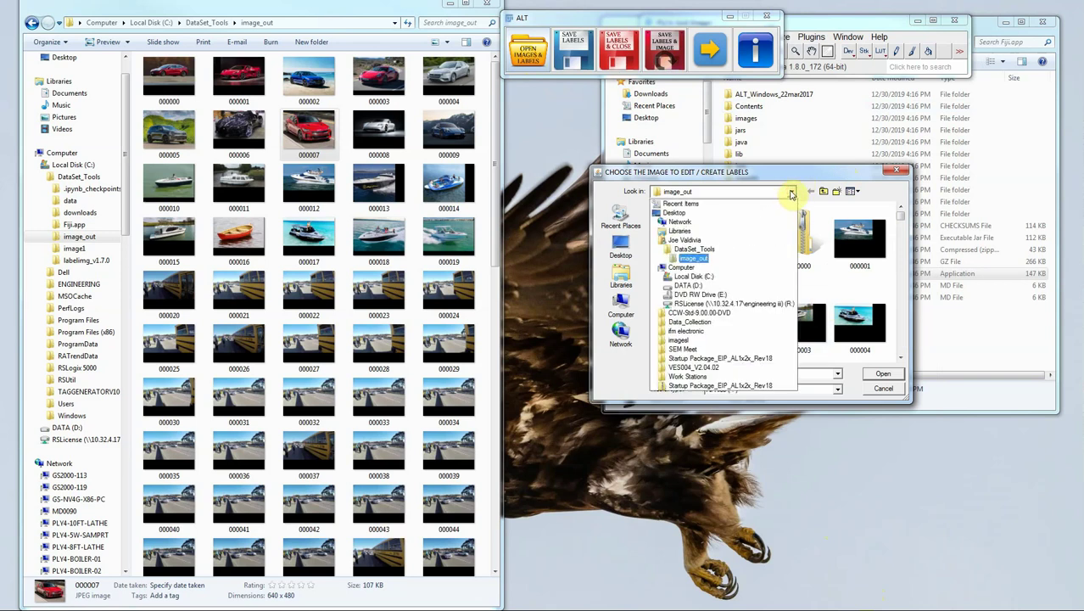
left_click(694, 278)
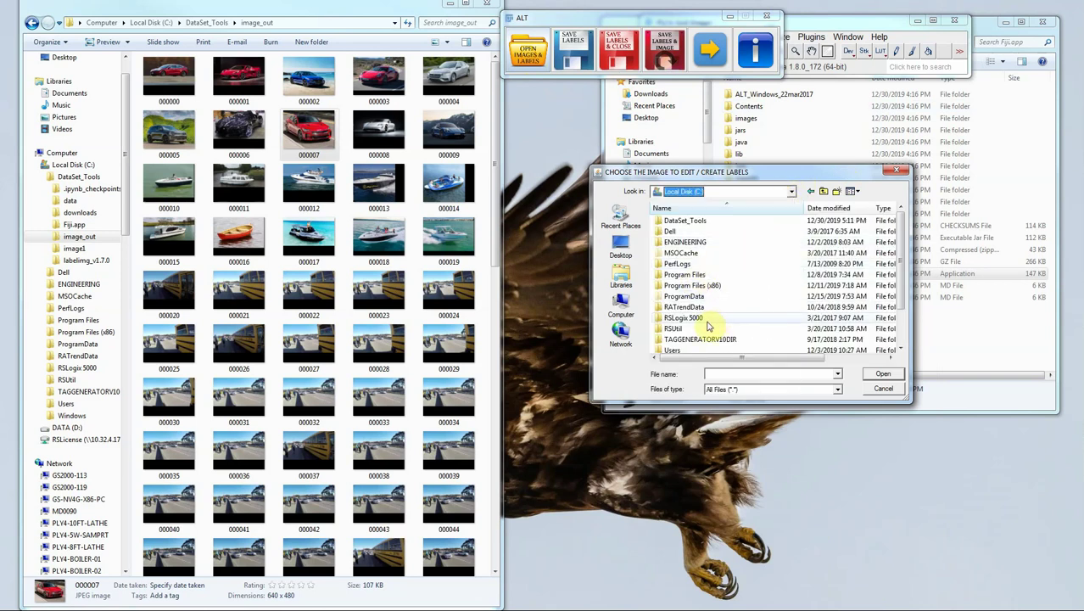
double_click(687, 220)
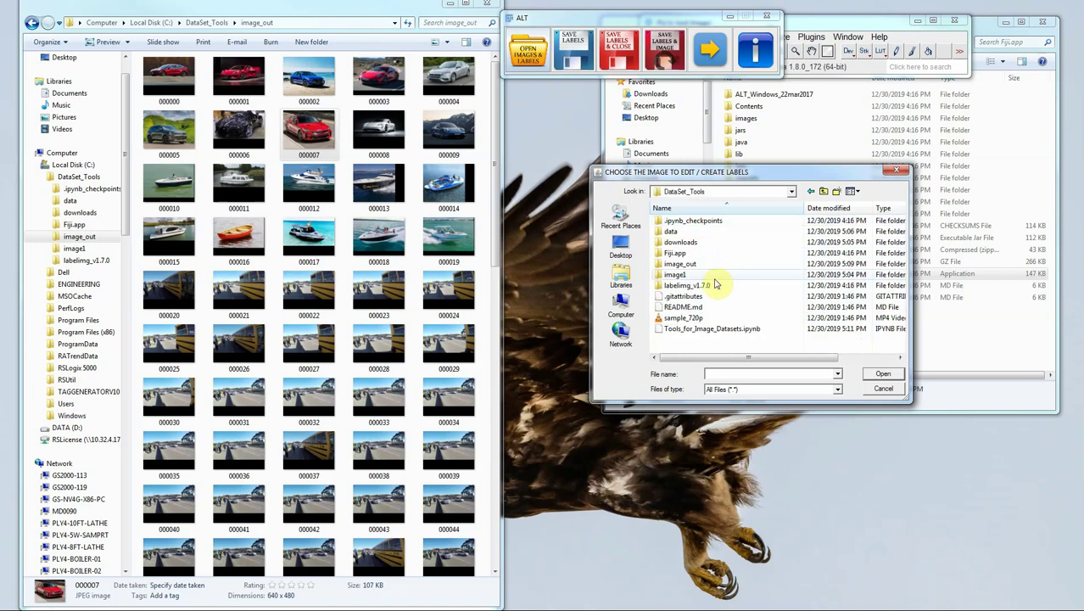
double_click(684, 264)
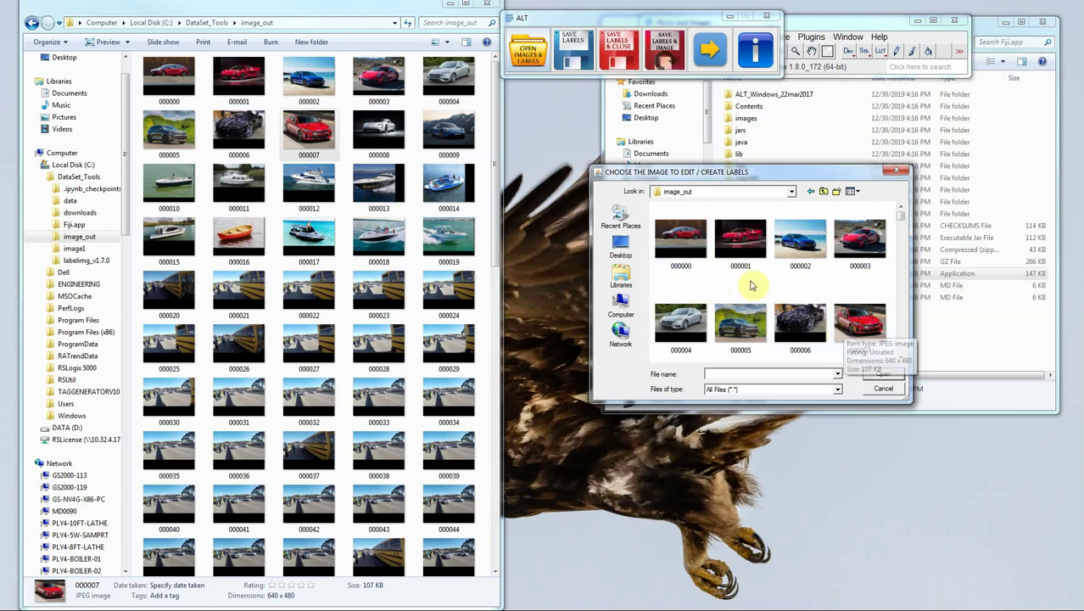
left_click(680, 245)
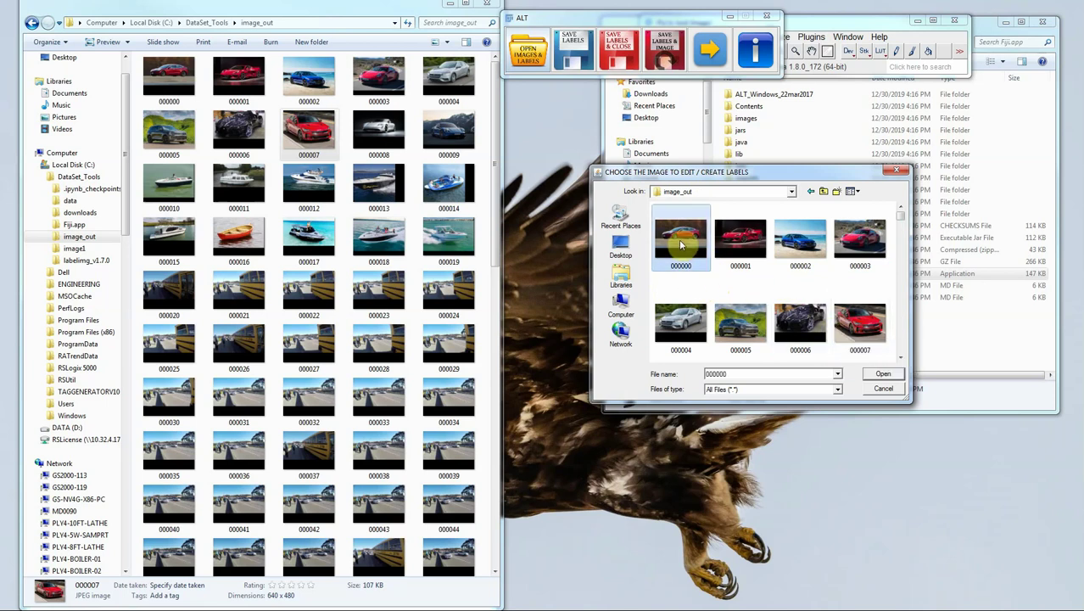
left_click(883, 374)
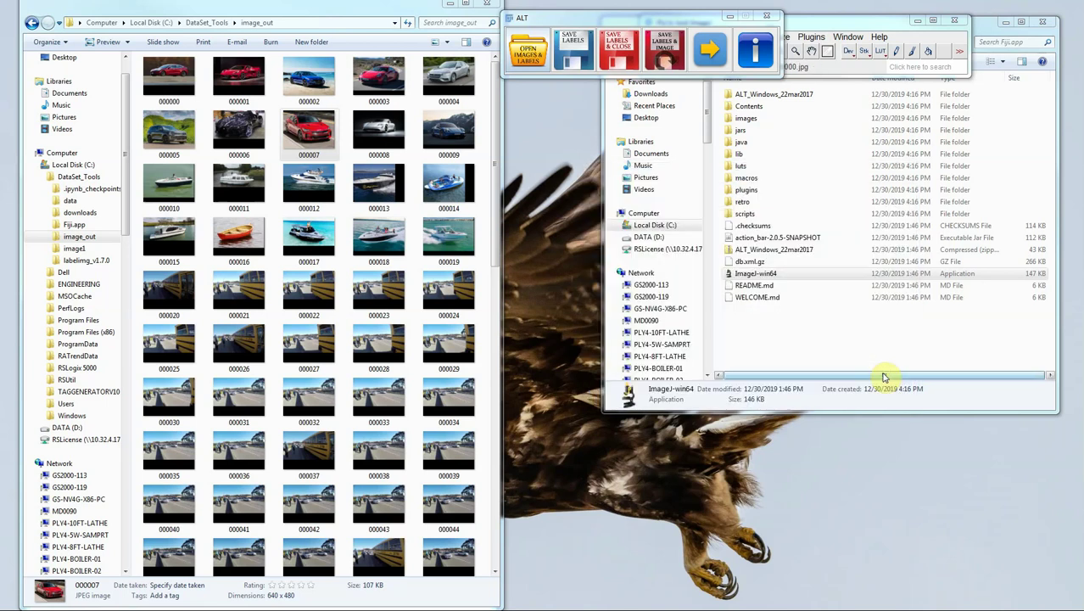
left_click(627, 200)
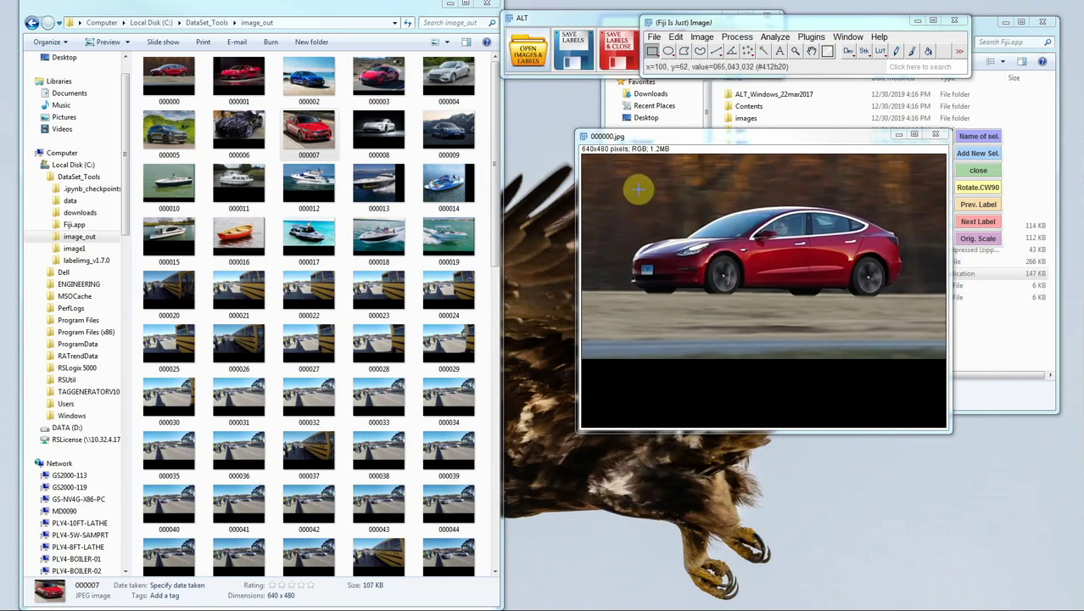
- Draw a rectangular selection around the red car in 000000.jpg and add it with the label "car"
left_click_drag(636, 190, 899, 296)
left_click(972, 154)
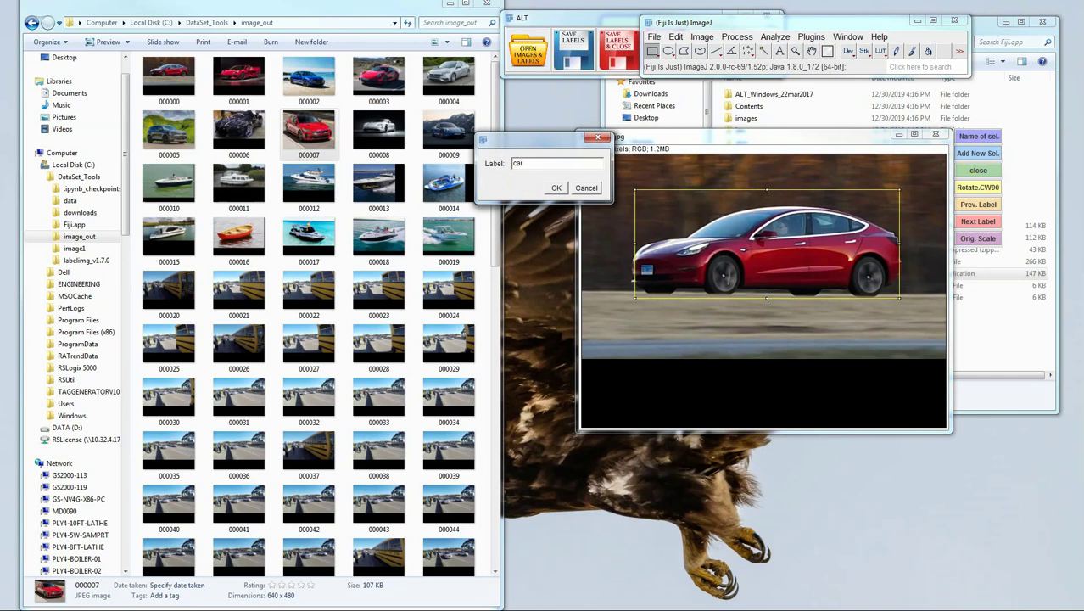
left_click(555, 188)
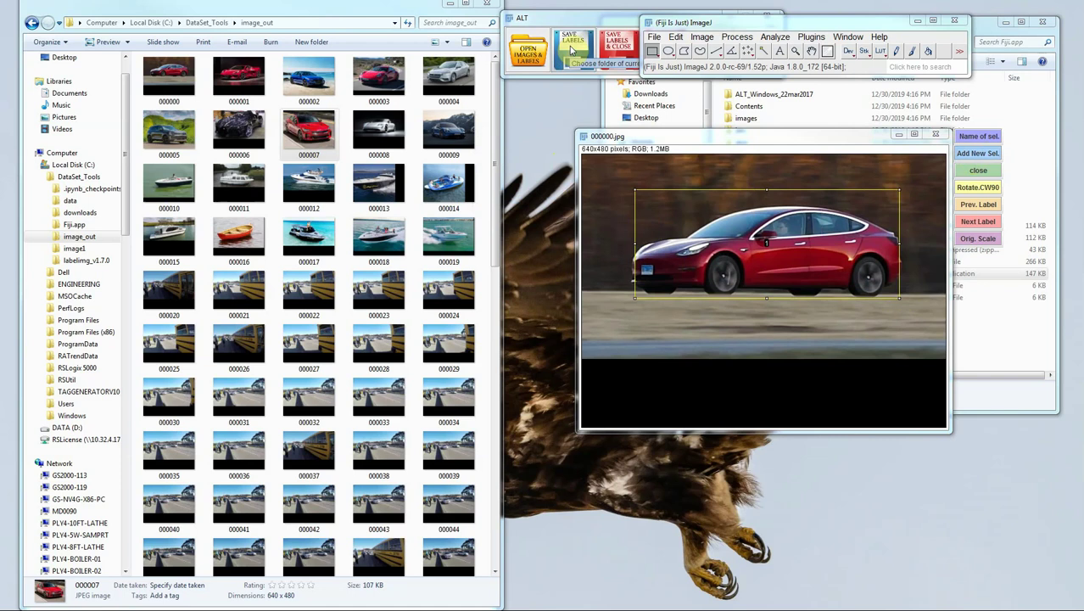
- Save the labels of 000000.jpg to the folder C:\DataSet_Tools\image_out
left_click(572, 50)
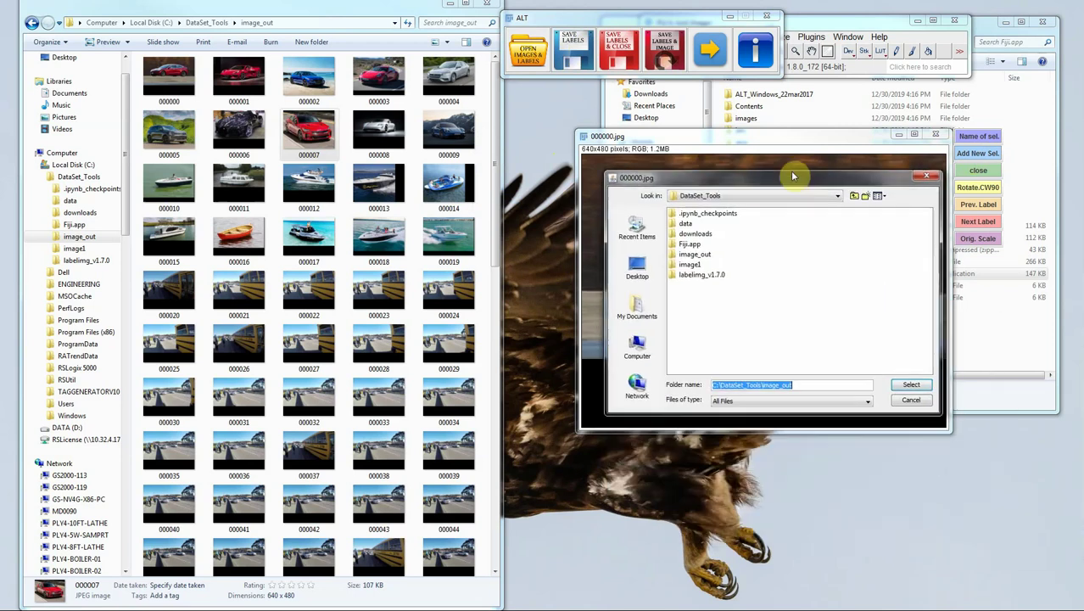
left_click(831, 184)
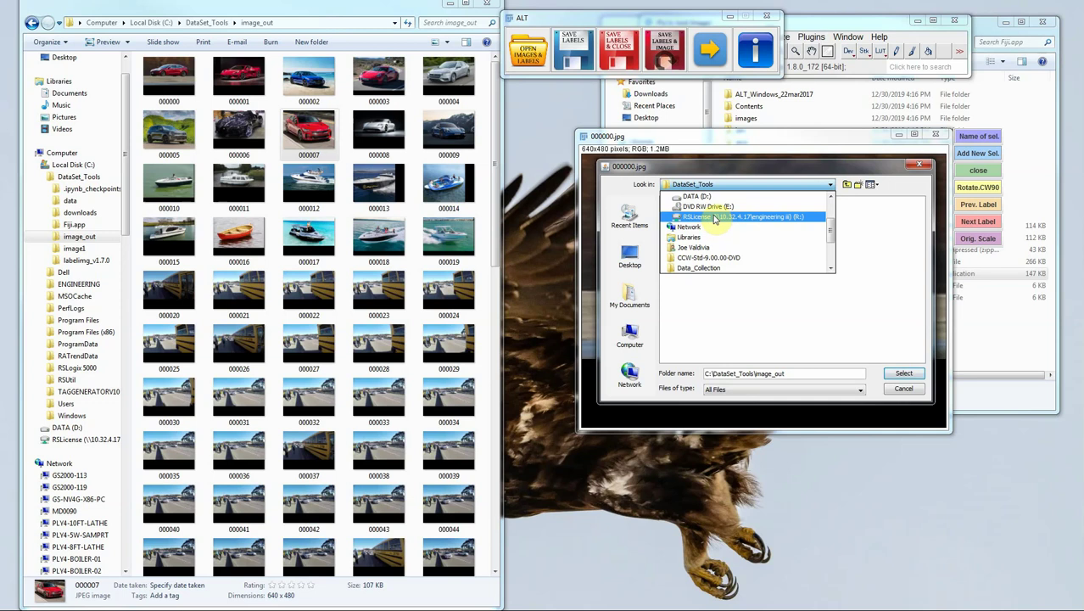
scroll(828, 216, "up", 1)
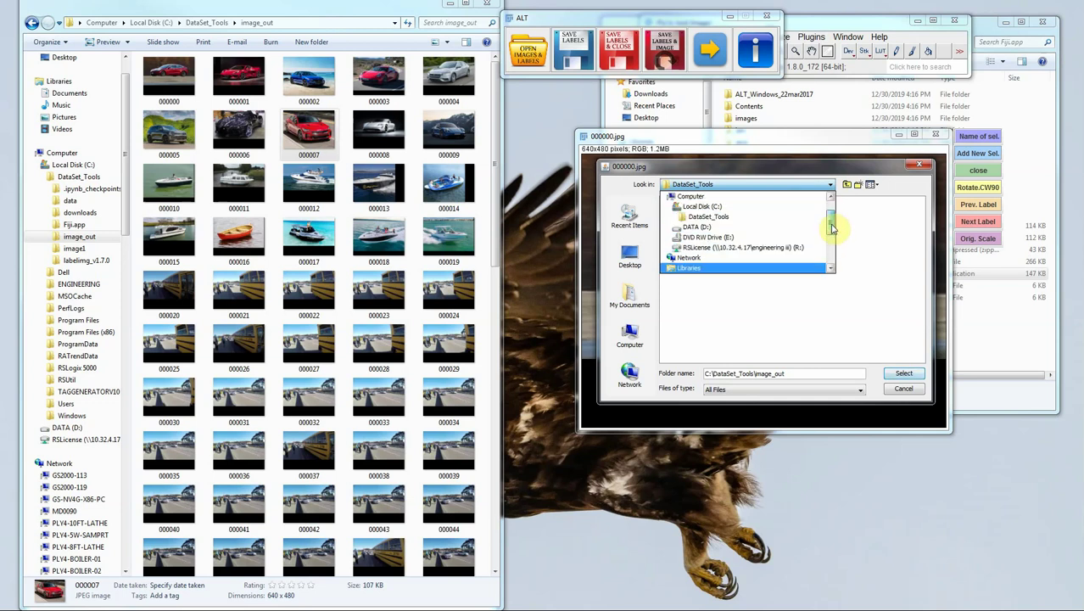
left_click(702, 207)
double_click(695, 203)
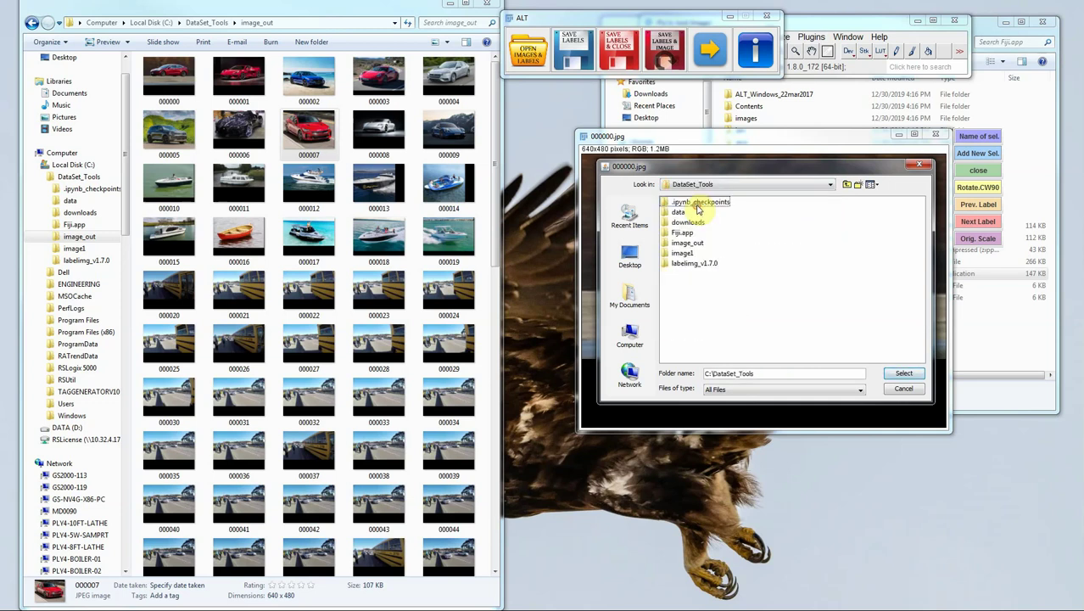
left_click(685, 244)
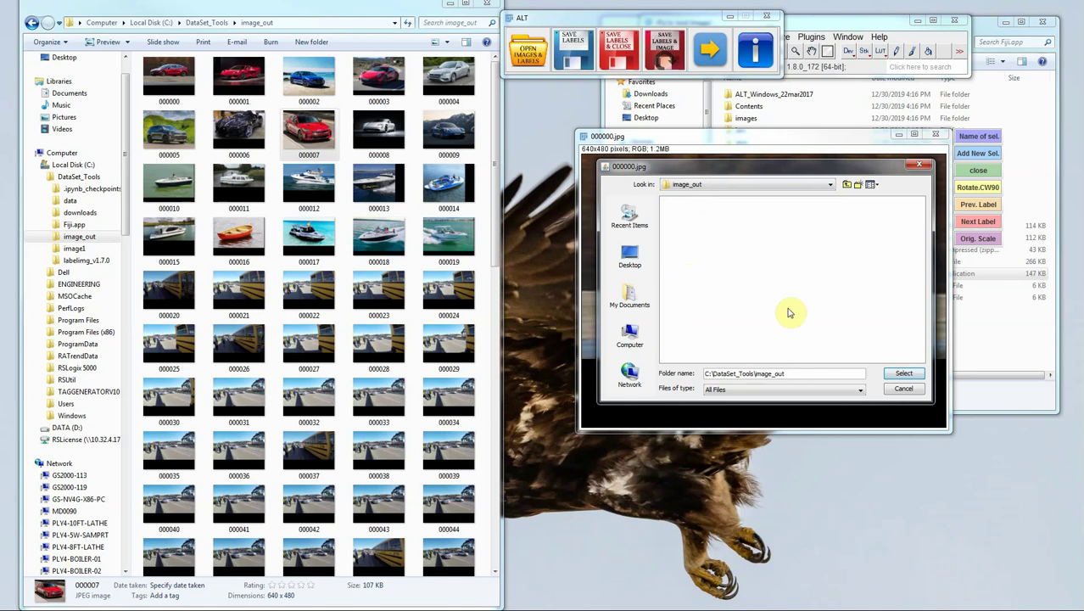
left_click(902, 372)
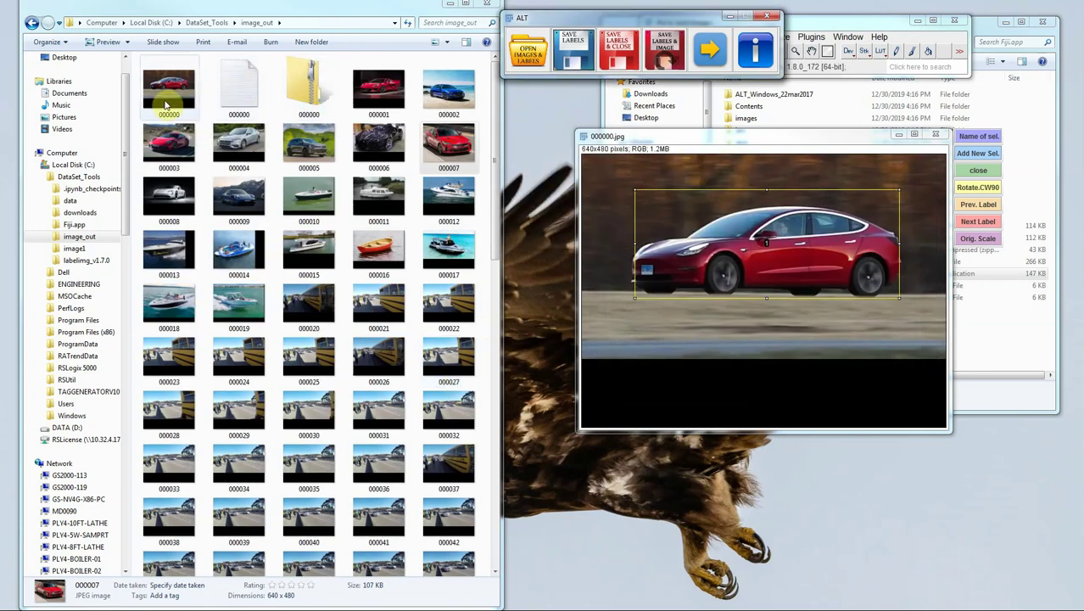
- Advance to image 000001.jpg and start a new labeling job for it
left_click(712, 50)
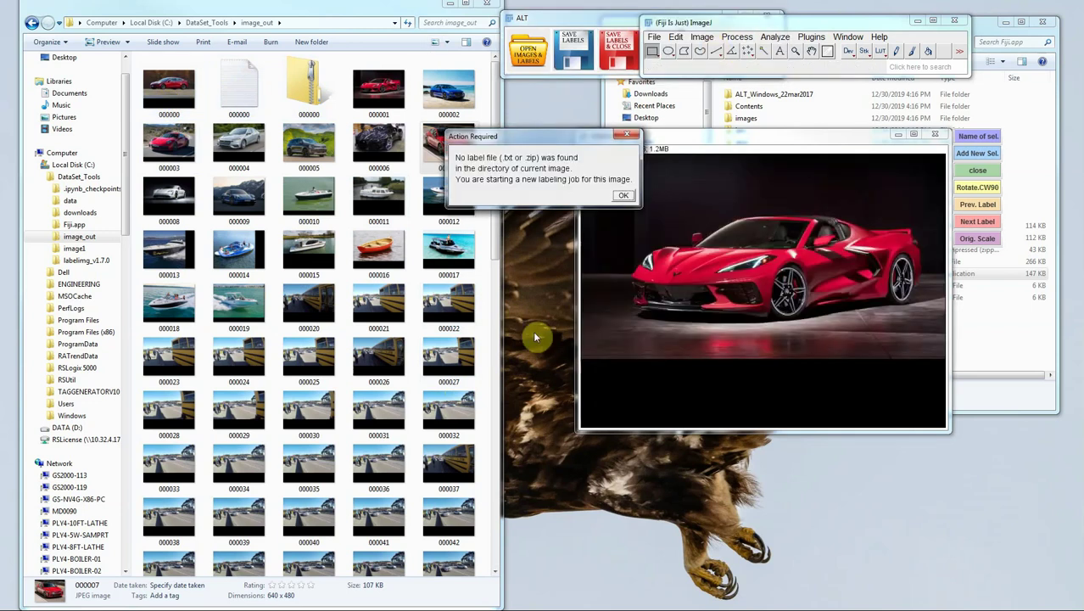
left_click(623, 195)
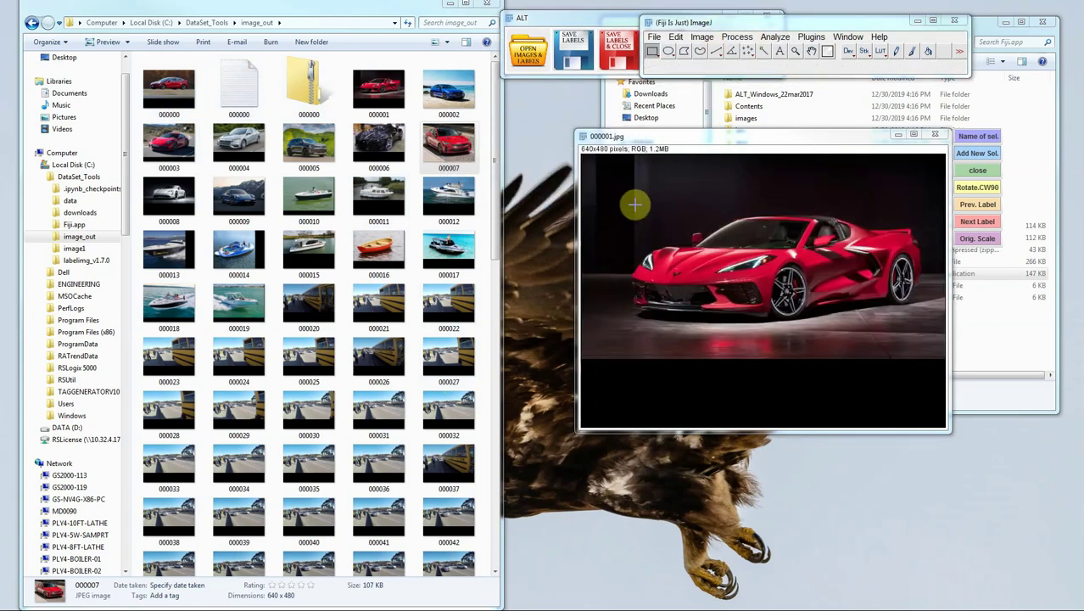
- Draw a rectangular selection around the red sports car in 000001.jpg and add it with the label "car"
left_click_drag(635, 204, 914, 312)
left_click(978, 153)
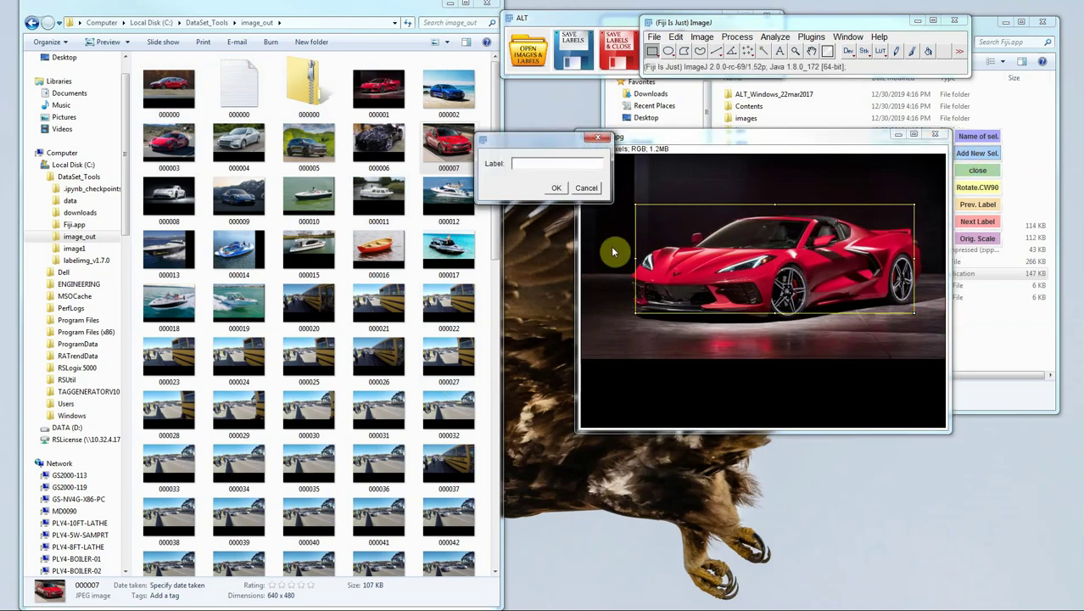
type("car")
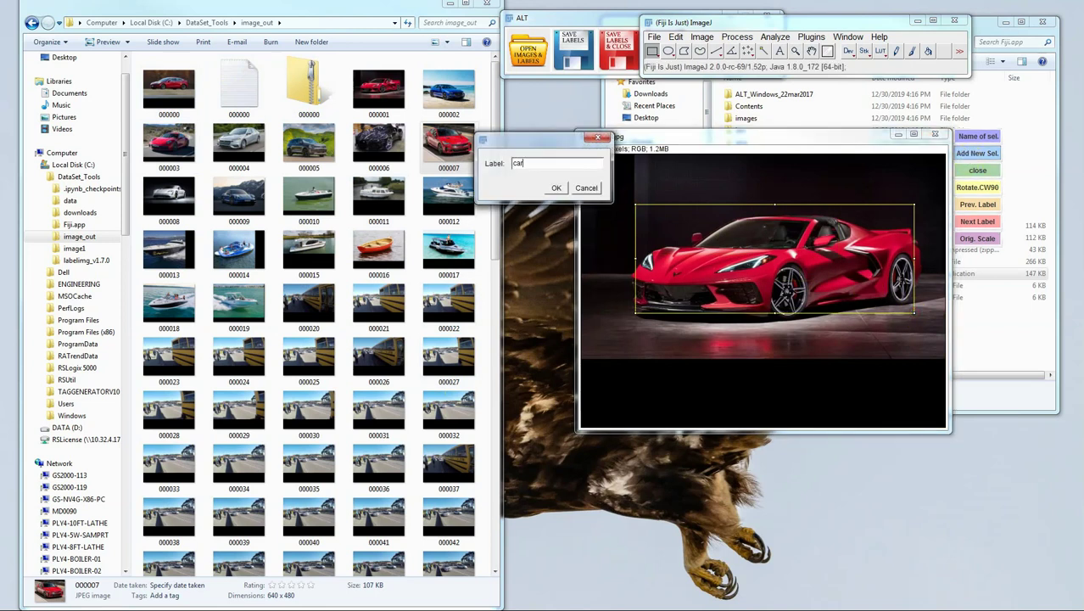
left_click(555, 189)
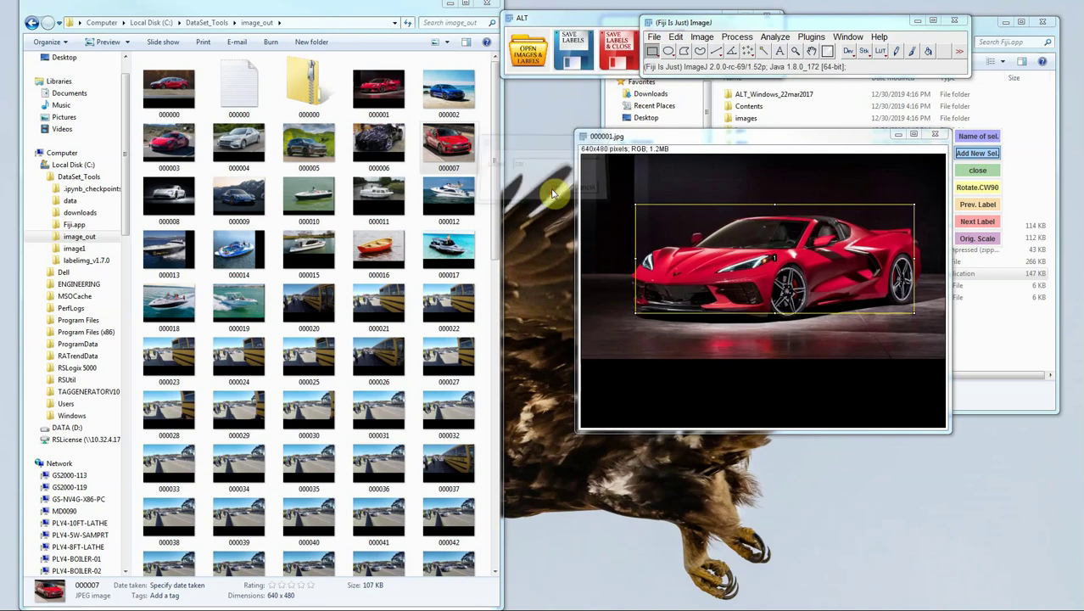
- Save the labels of 000001.jpg to the folder C:\DataSet_Tools\image_out
left_click(577, 54)
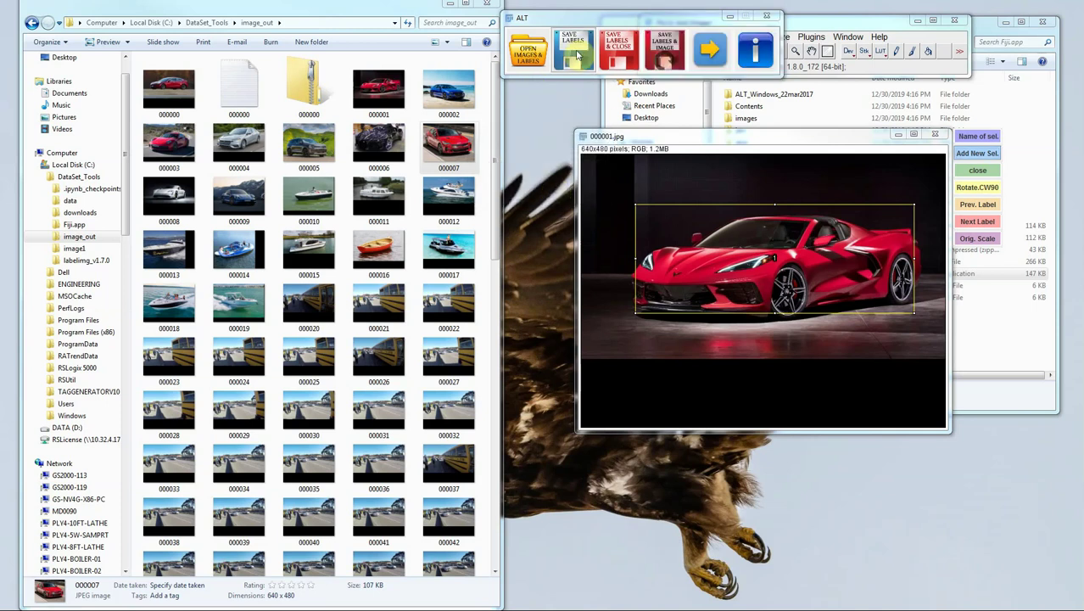
left_click(577, 54)
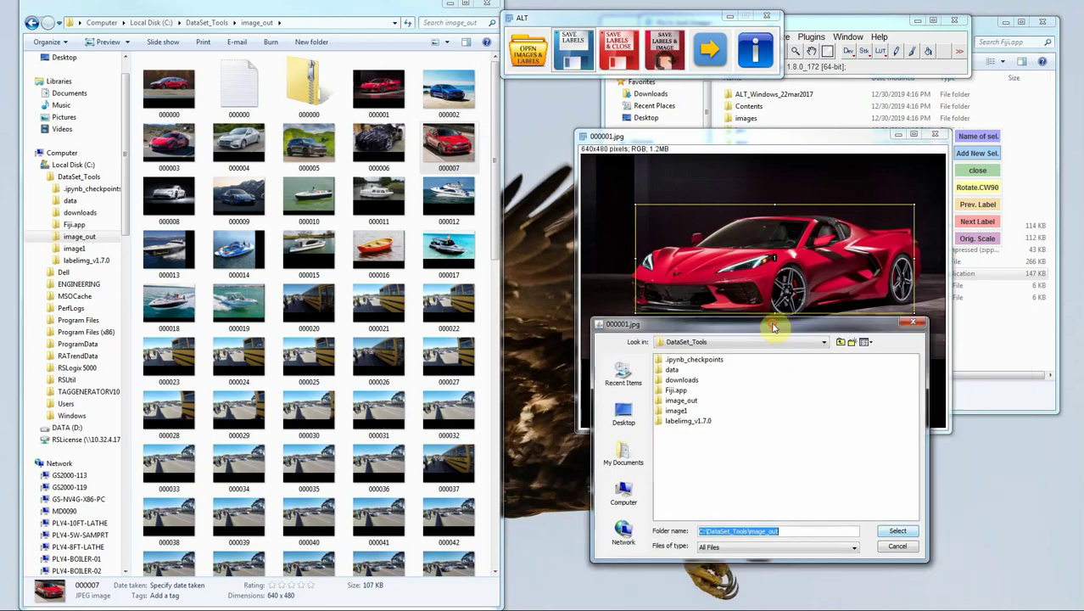
left_click(893, 534)
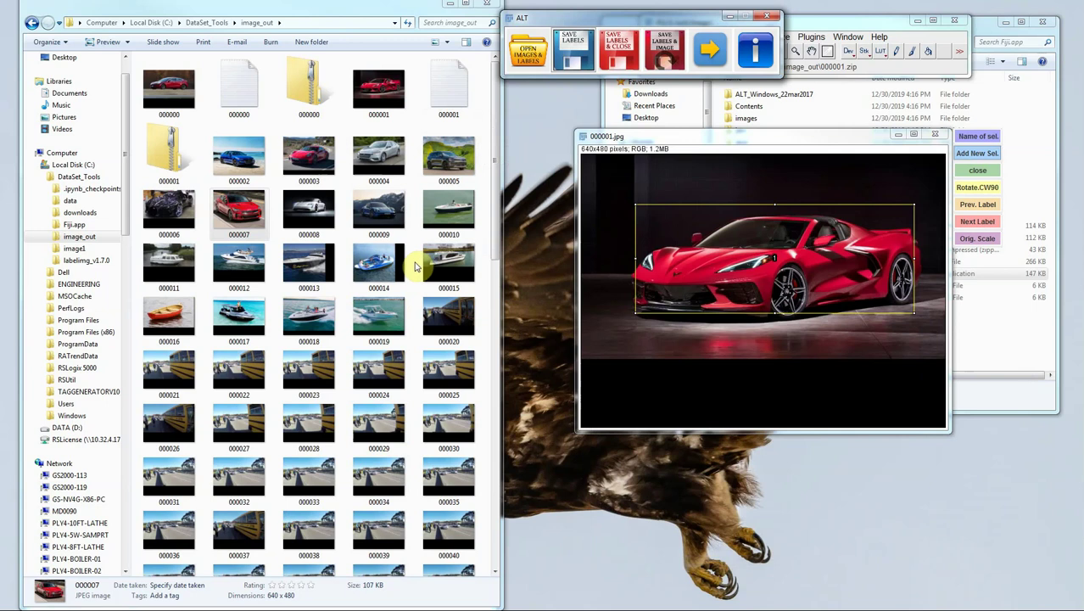
- Open image 000014 from the image_out folder in the labeling tool and start a new labeling job for it
left_click(533, 58)
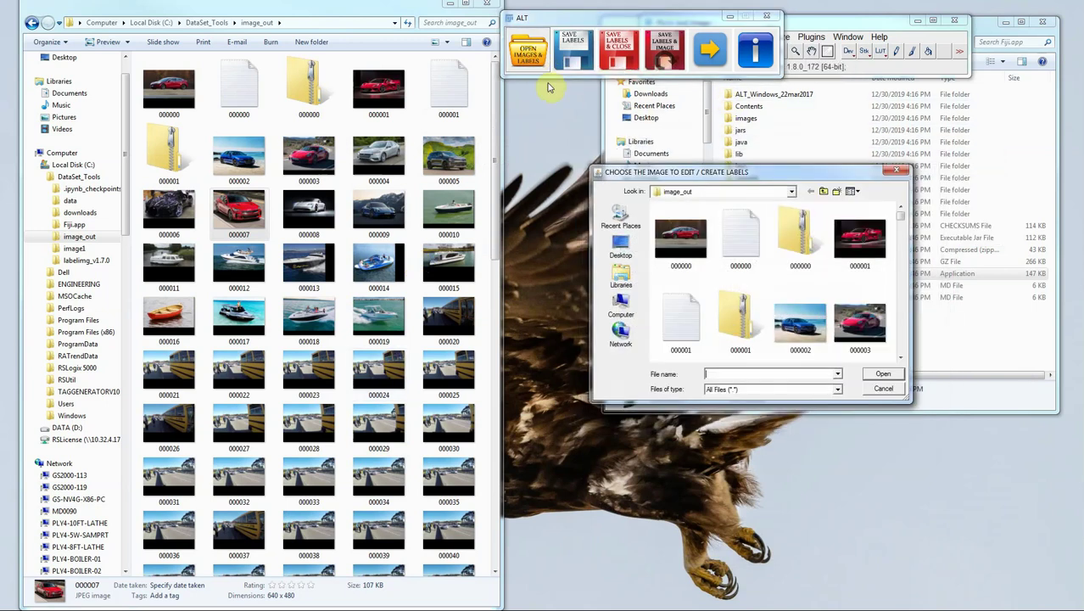
left_click(900, 357)
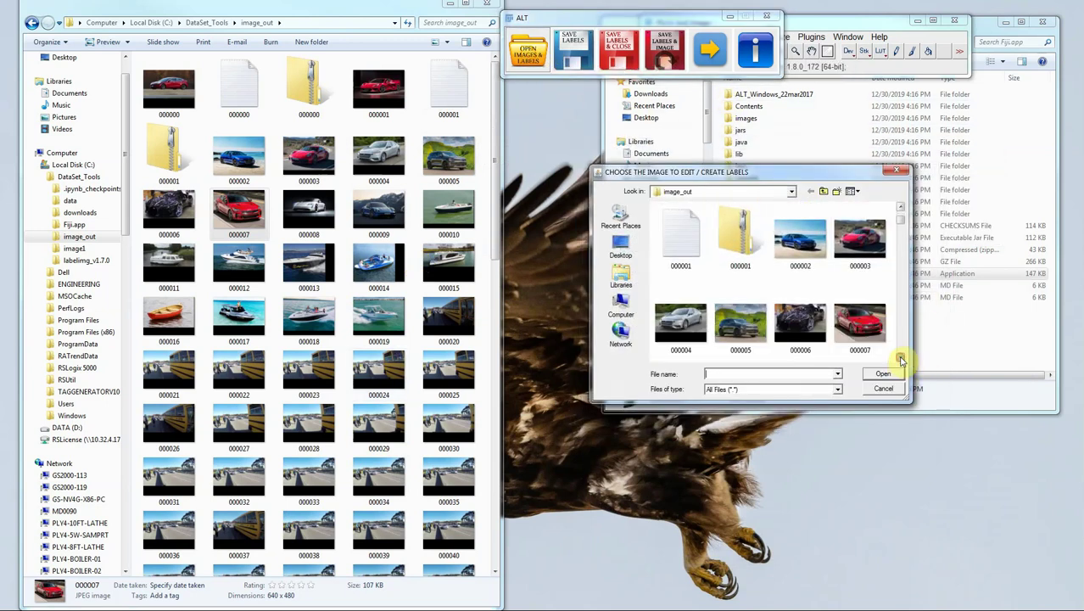
left_click(900, 357)
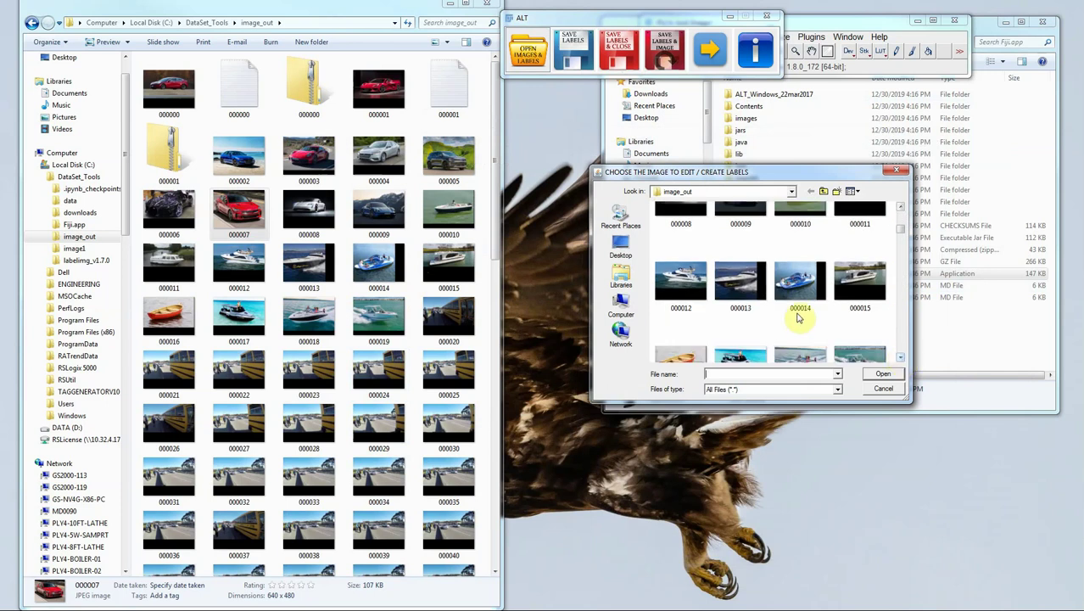
left_click(797, 289)
left_click(879, 374)
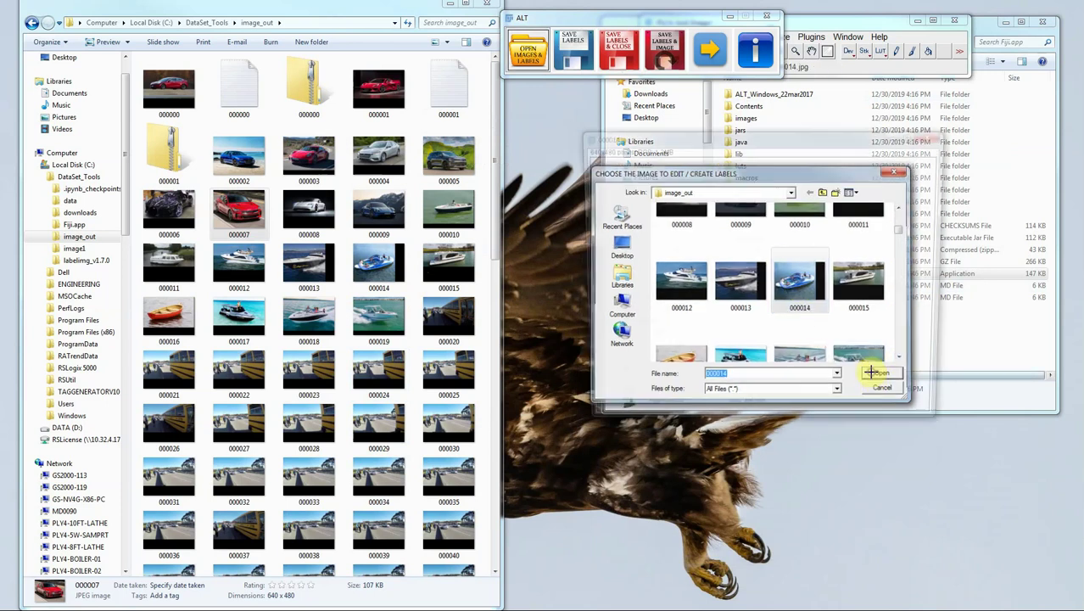
left_click(622, 195)
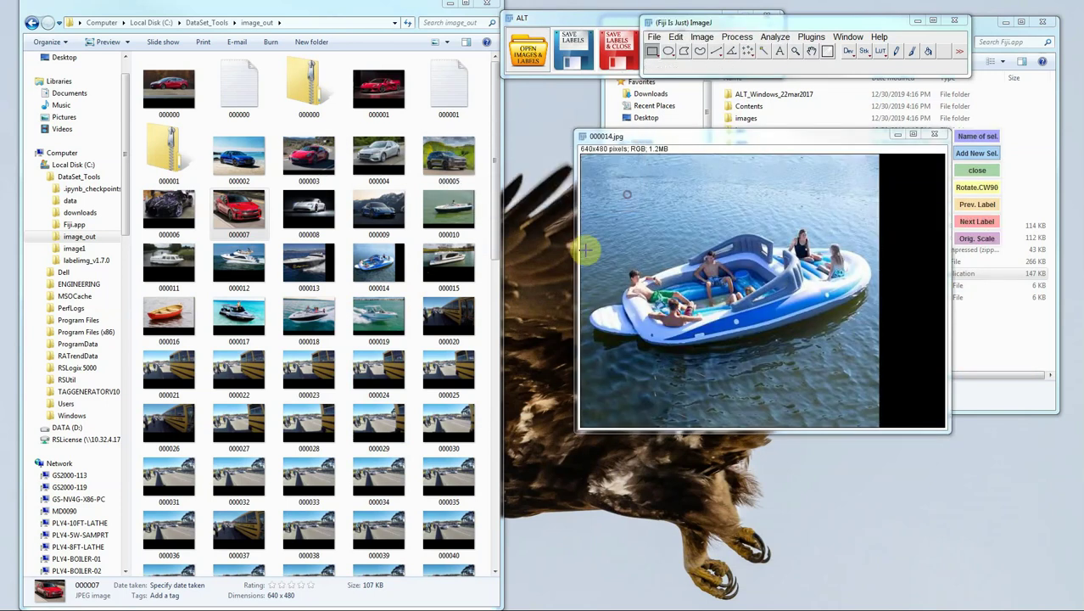
- Draw a rectangular selection of about 490 by 210 pixels around the inflatable boat in 000014.jpg and add it with the label "boat"
left_click_drag(593, 227, 871, 343)
left_click(983, 153)
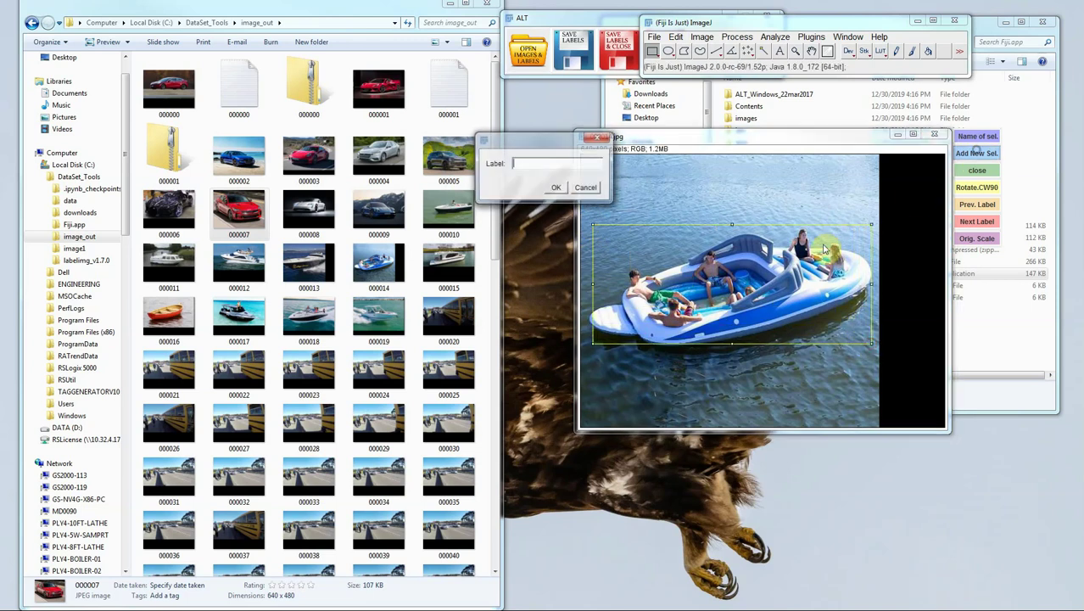
type("boat")
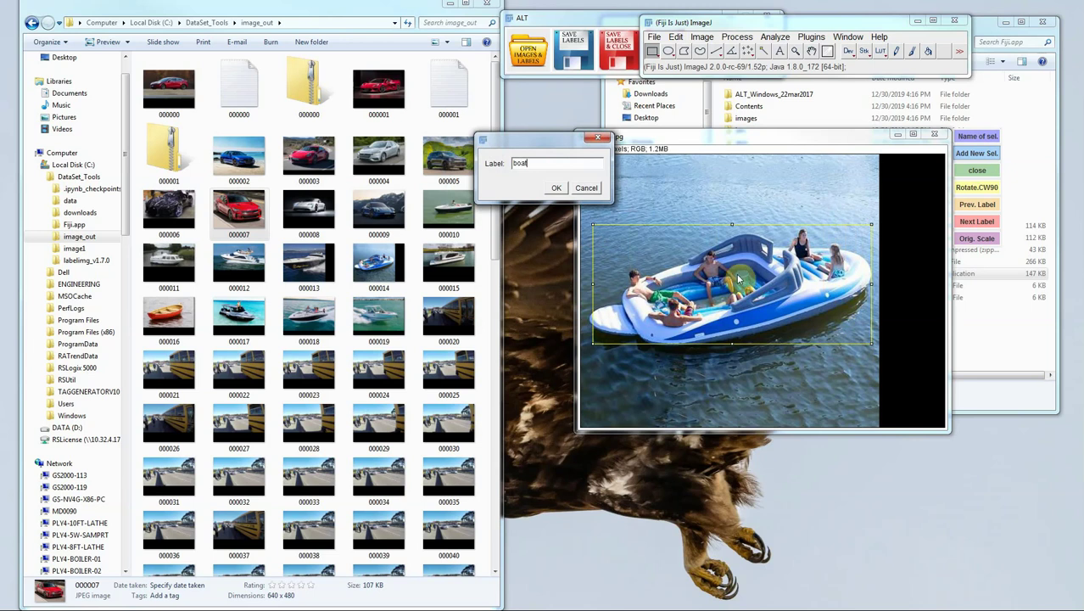
left_click(554, 188)
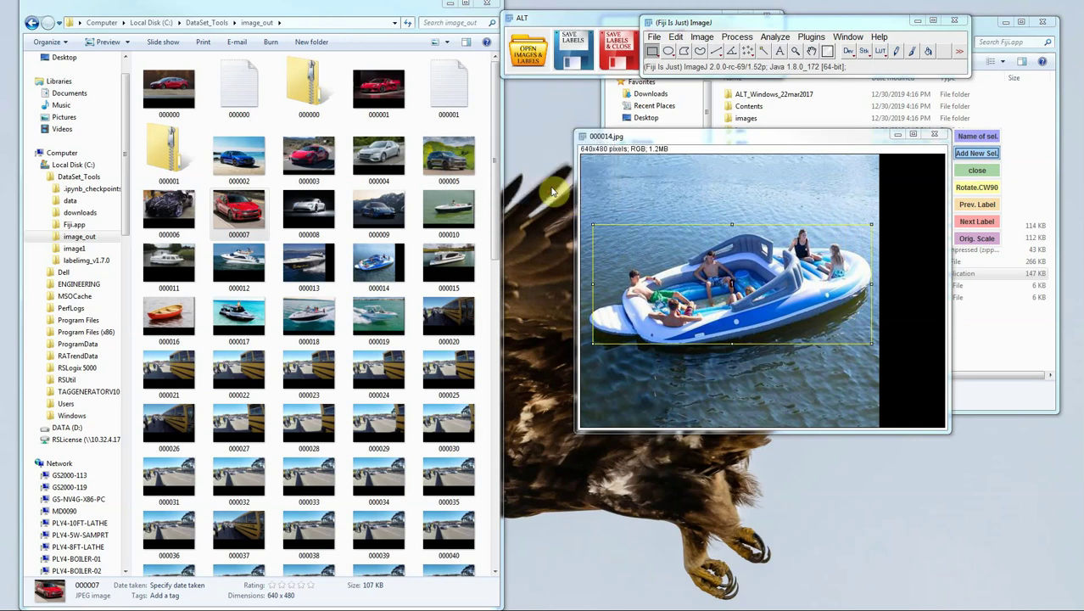
- Select the person in black on the boat with a rectangle of about 37 by 79 pixels and add the label "person"
left_click(795, 201)
left_click_drag(793, 220, 811, 261)
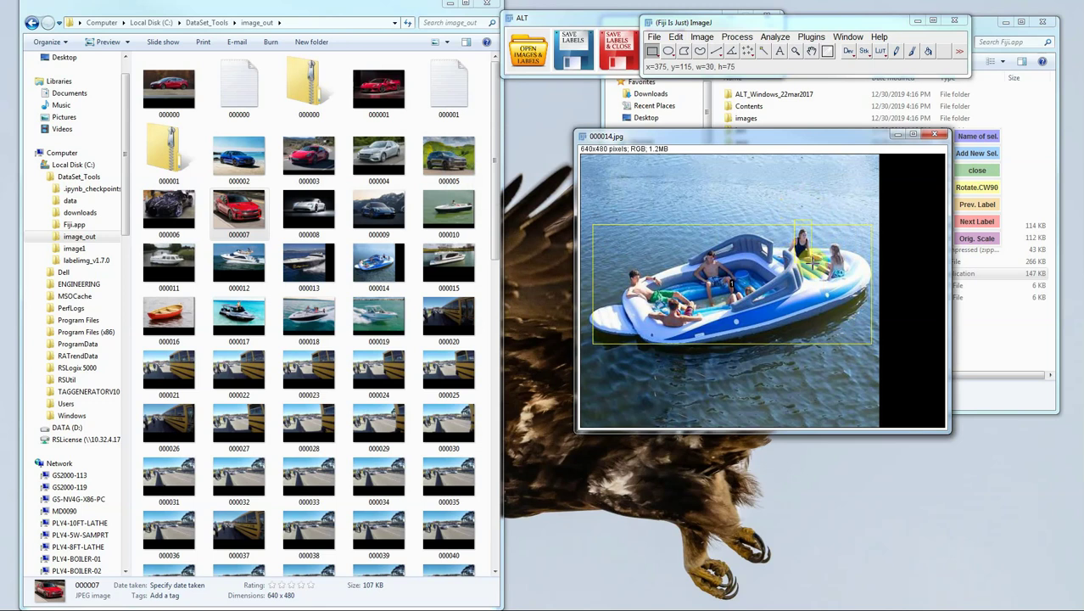
left_click(976, 152)
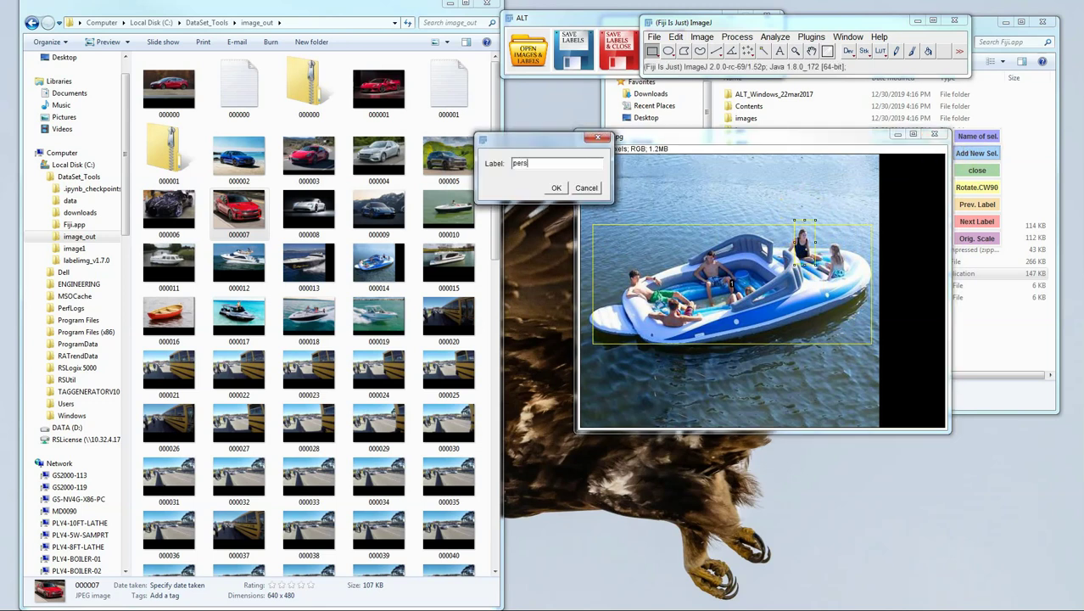
type("person")
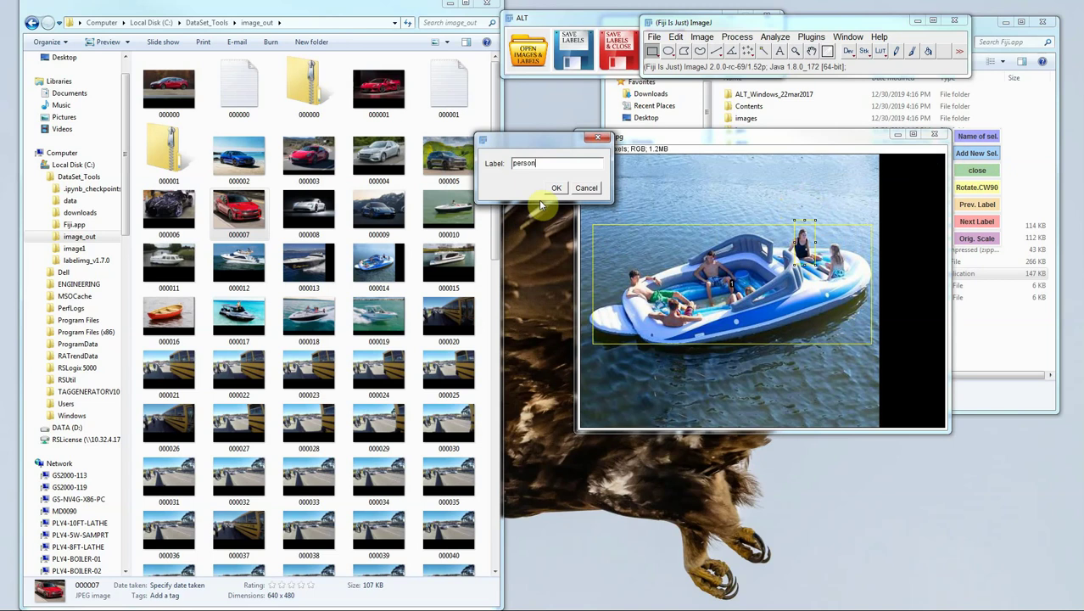
left_click(556, 187)
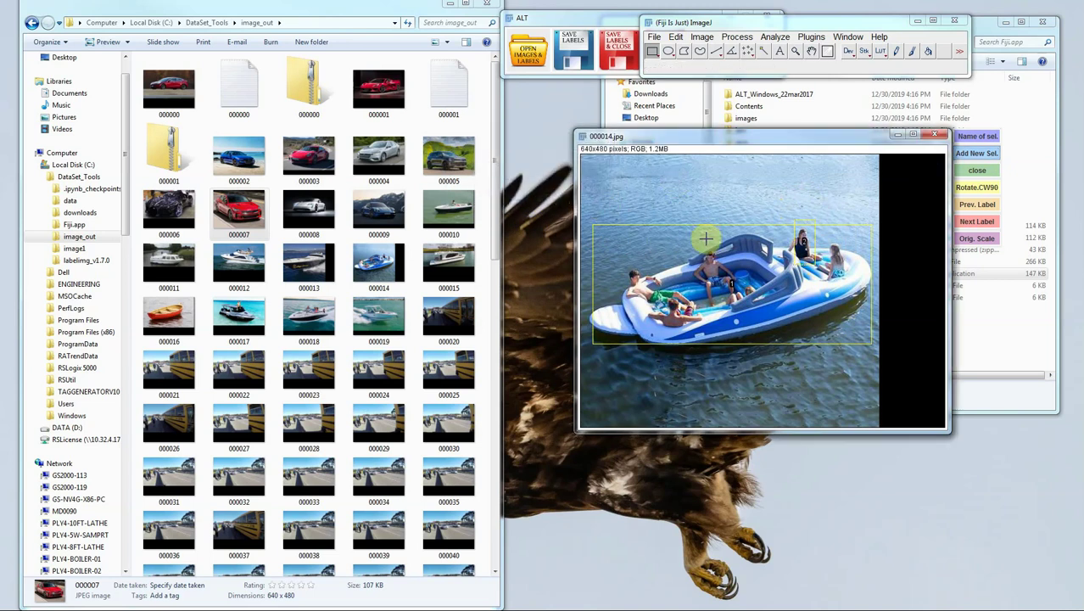
- Select the person sitting in the middle of the boat with a rectangle of about 51 by 85 pixels and label it "person"
left_click_drag(699, 247, 728, 299)
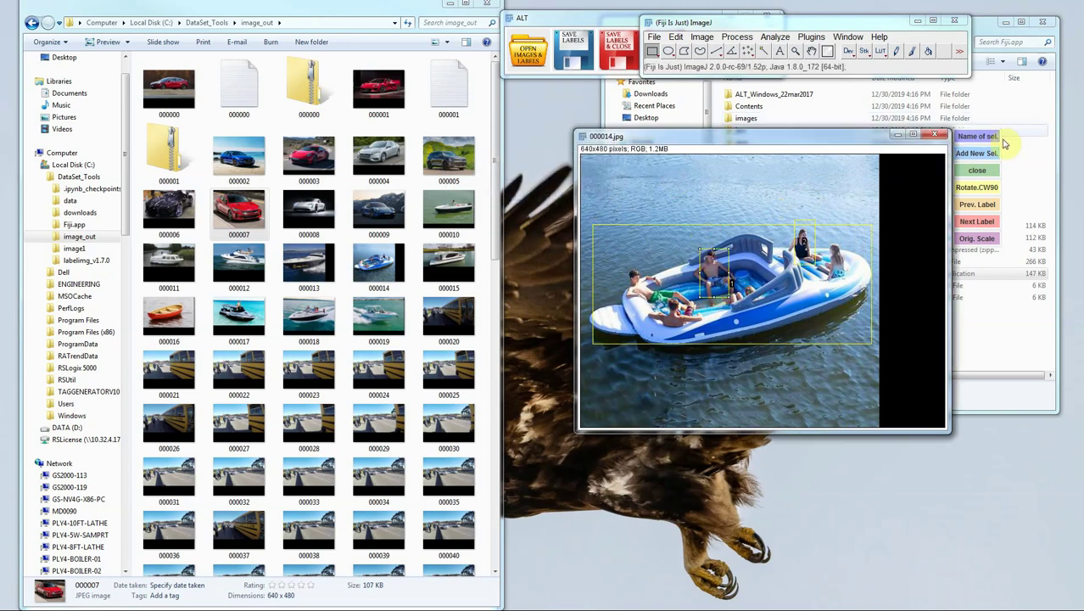
left_click(976, 153)
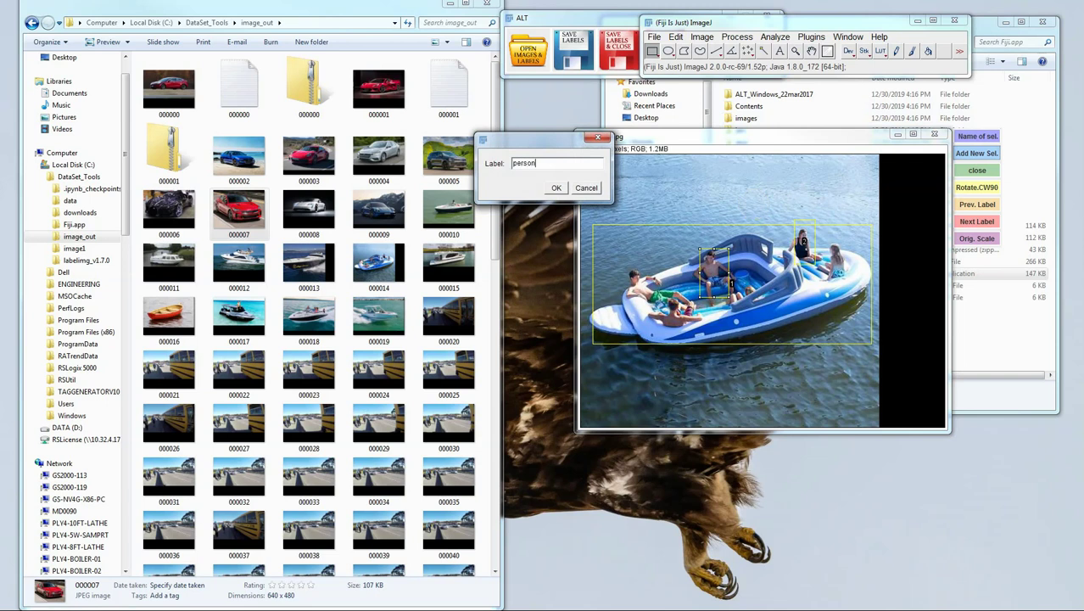
left_click(557, 187)
- Save the boat and person labels of 000014.jpg to the image_out folder
left_click(572, 53)
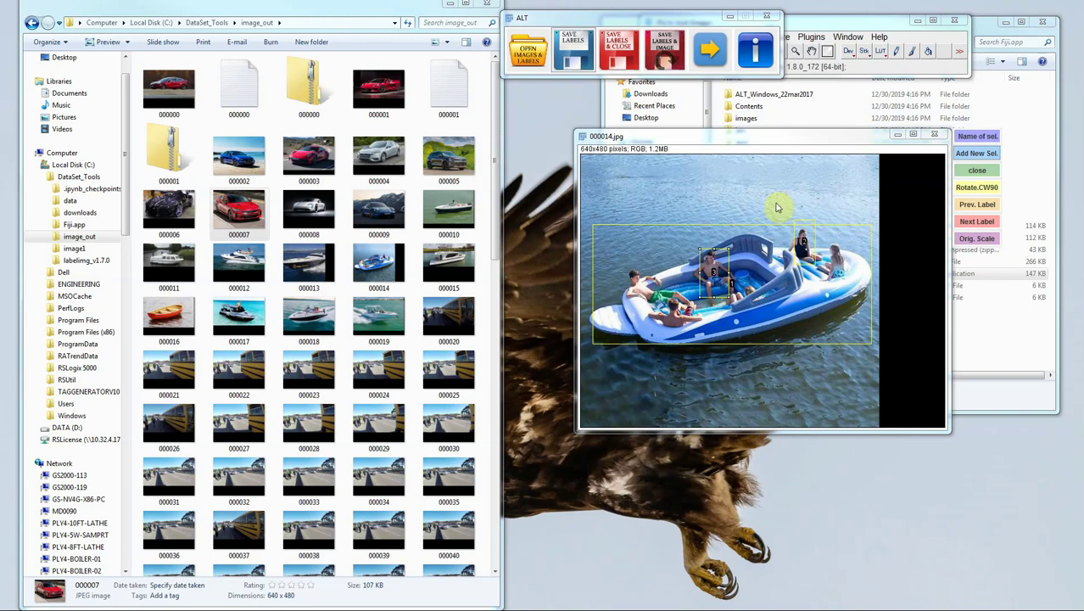
left_click(882, 349)
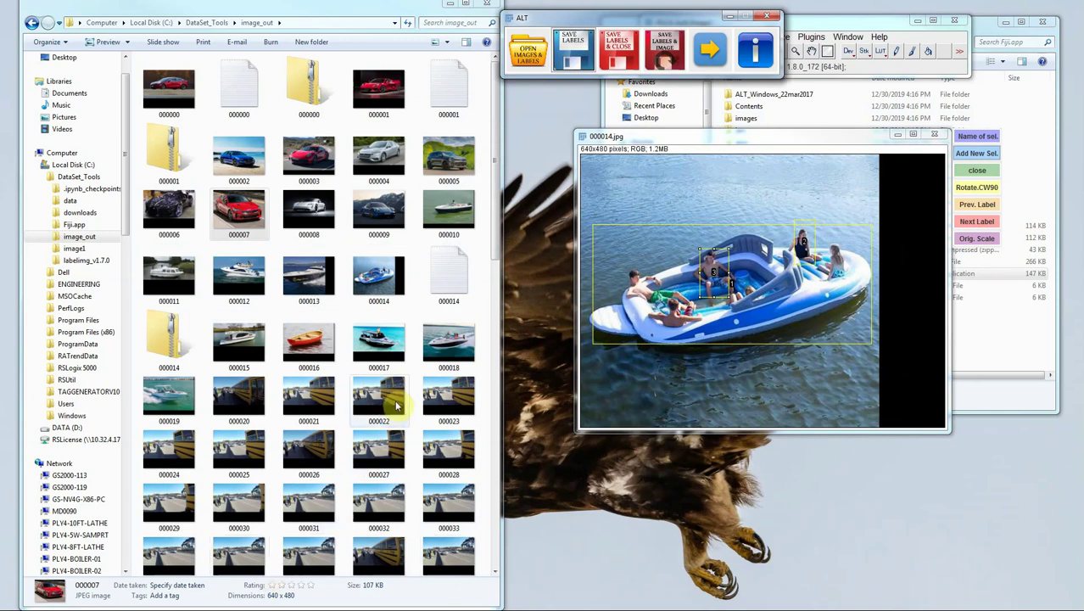
- Open the 000014 text file in image_out, examine its label entries and coordinates, and close it
double_click(452, 282)
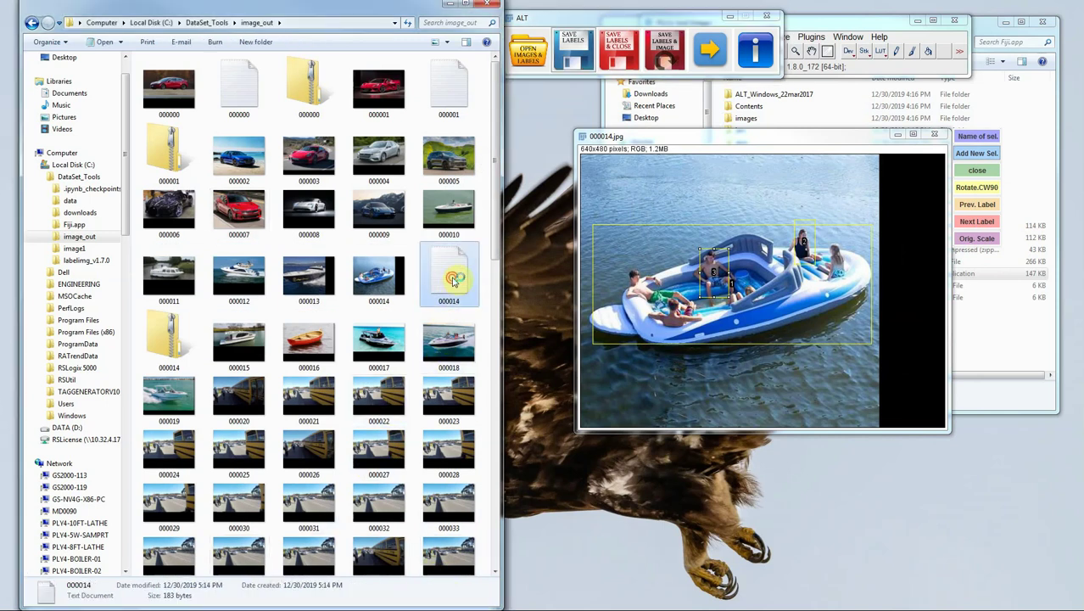
left_click_drag(571, 29, 301, 80)
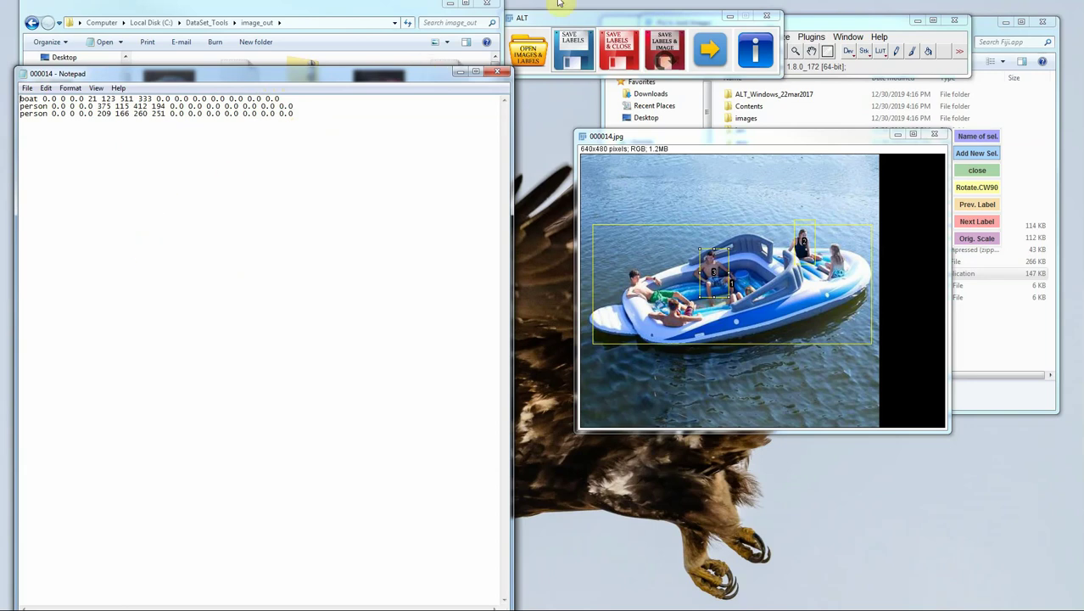
left_click(498, 73)
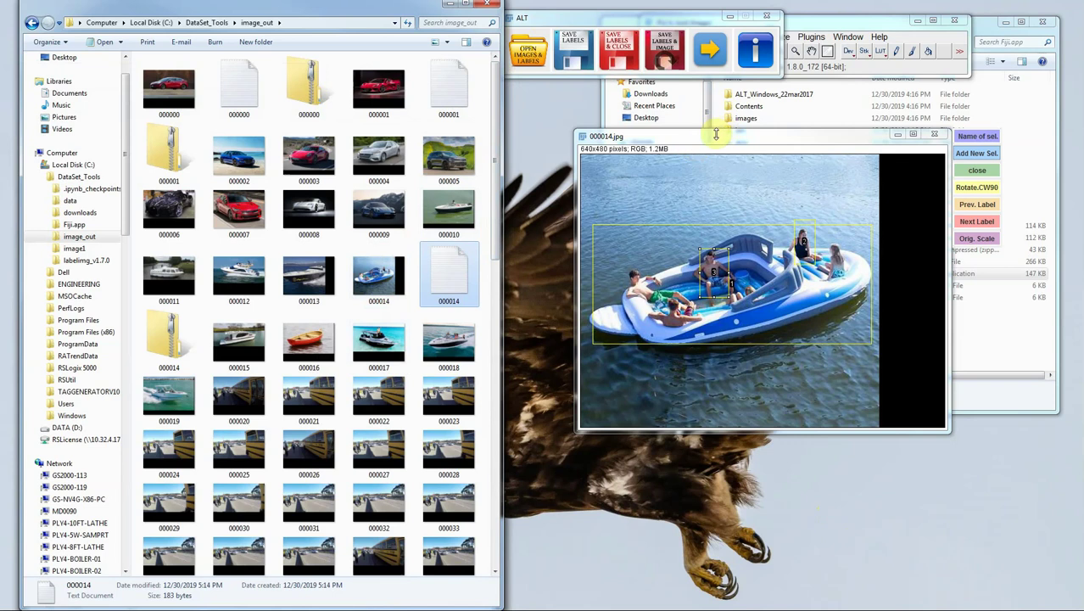
- Close image 000014.jpg, the ALT labeling toolbar and Fiji/ImageJ
left_click(937, 137)
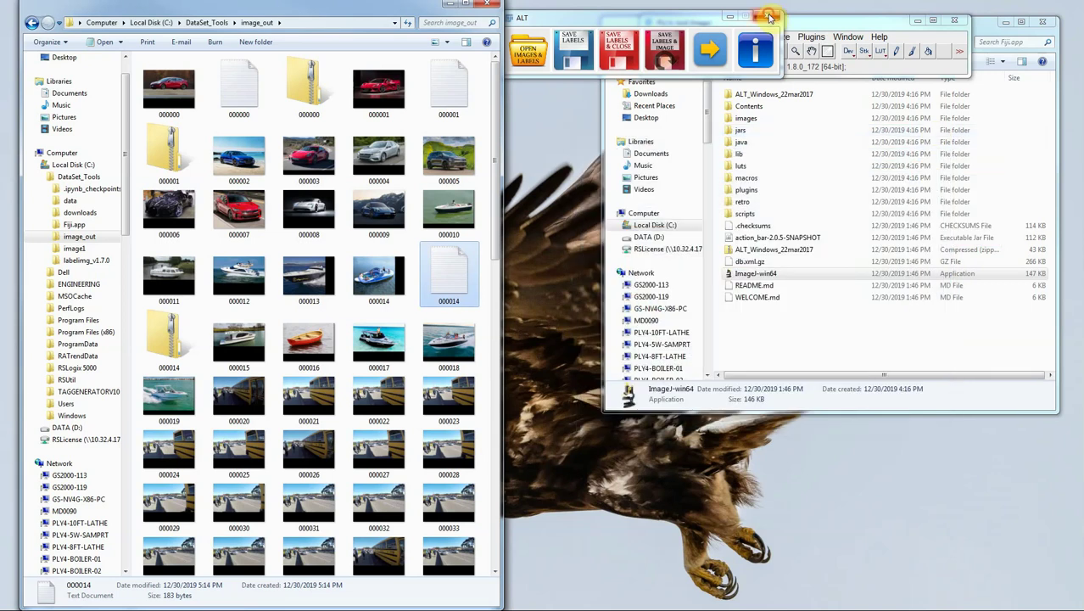
left_click(808, 14)
left_click(953, 19)
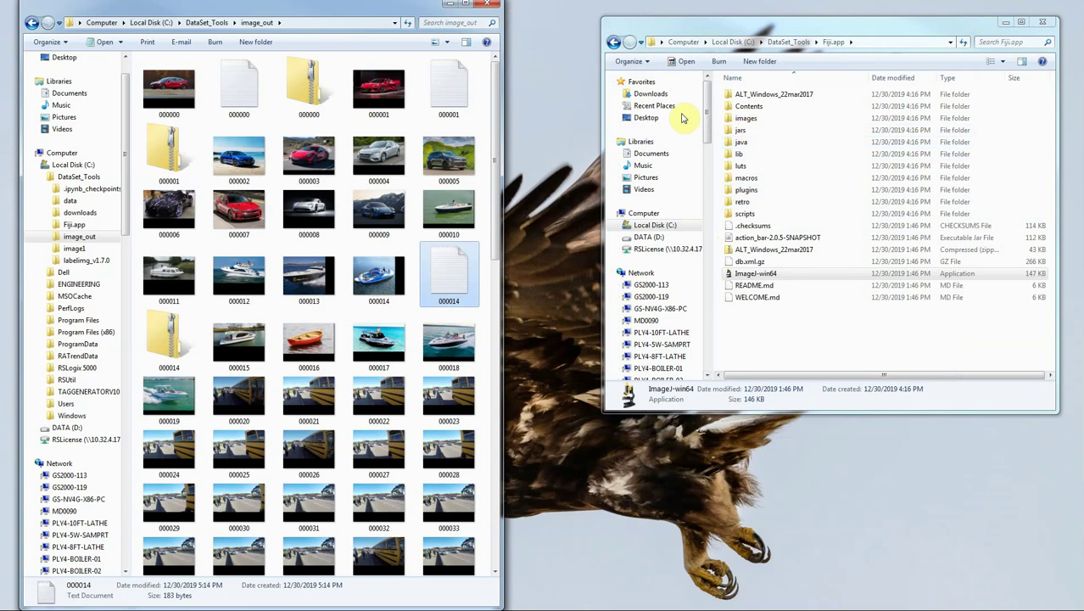
- Run the labelImg application from the labelimg_v1.7.0 folder in DataSet_Tools, accepting the security warning
left_click(612, 42)
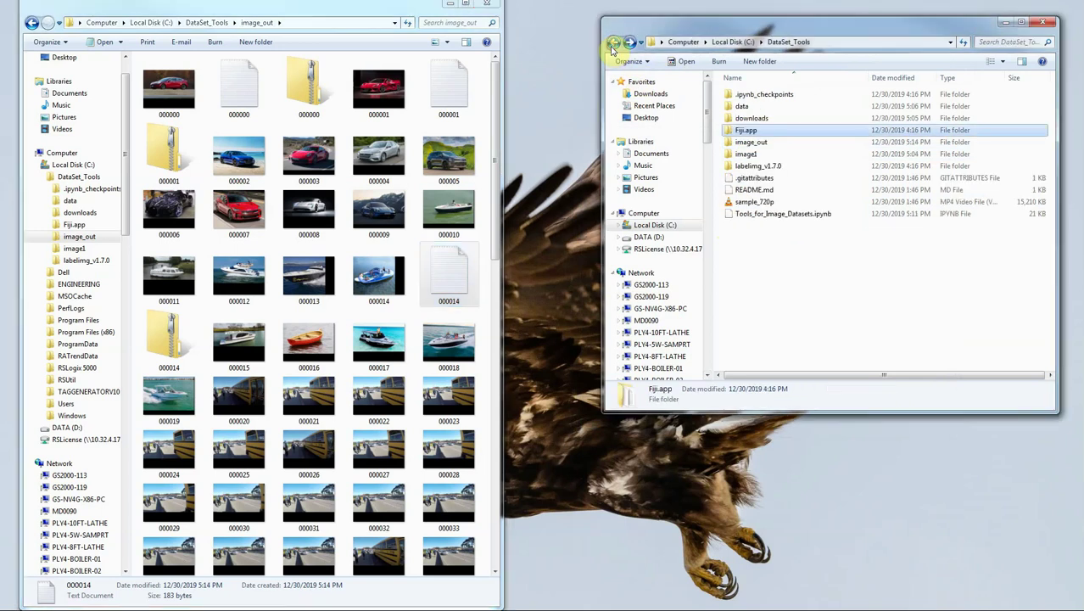
double_click(755, 168)
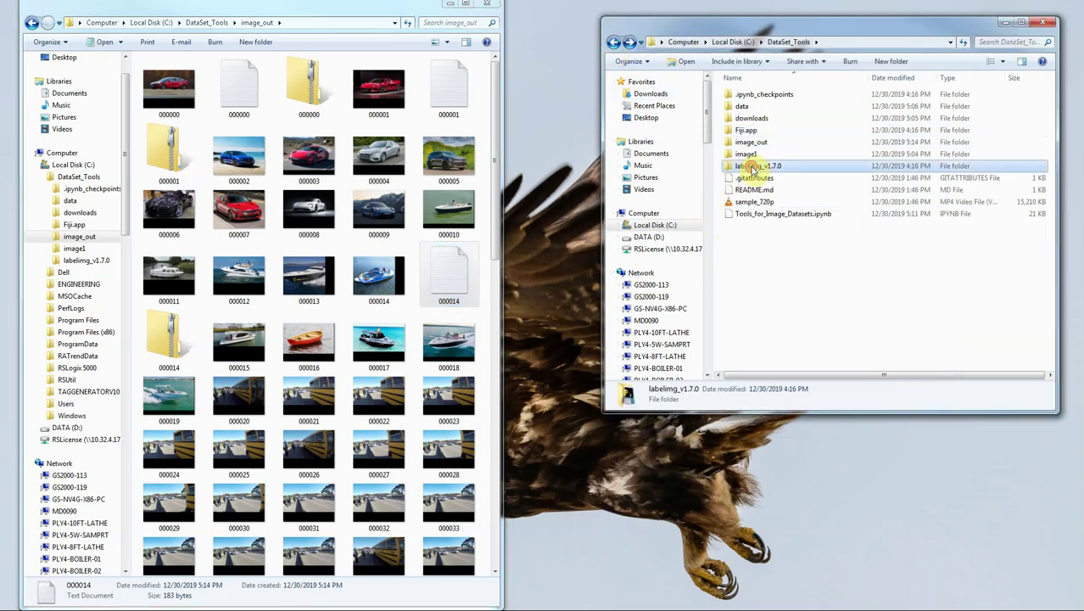
double_click(750, 107)
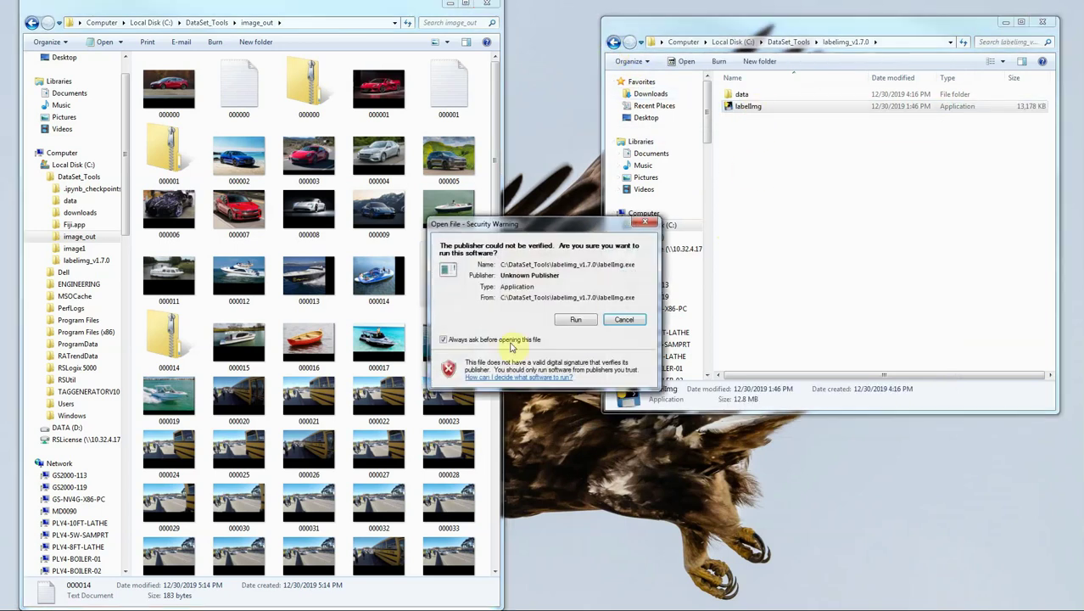
left_click(570, 320)
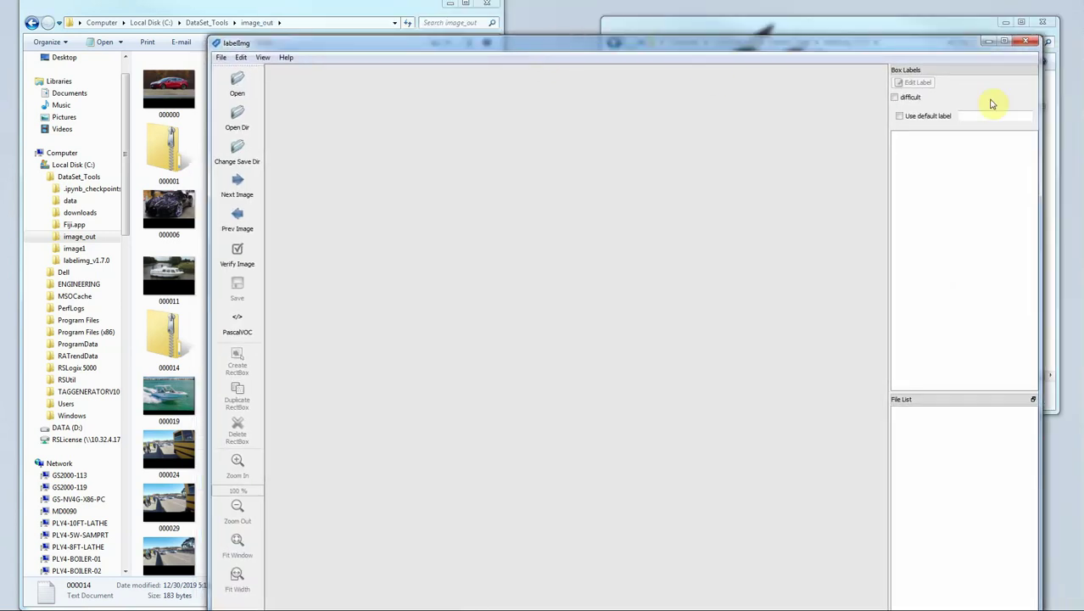
- Shrink the labelImg window and place it beside the image_out folder window
left_click_drag(1040, 146, 810, 182)
left_click_drag(622, 49, 867, 24)
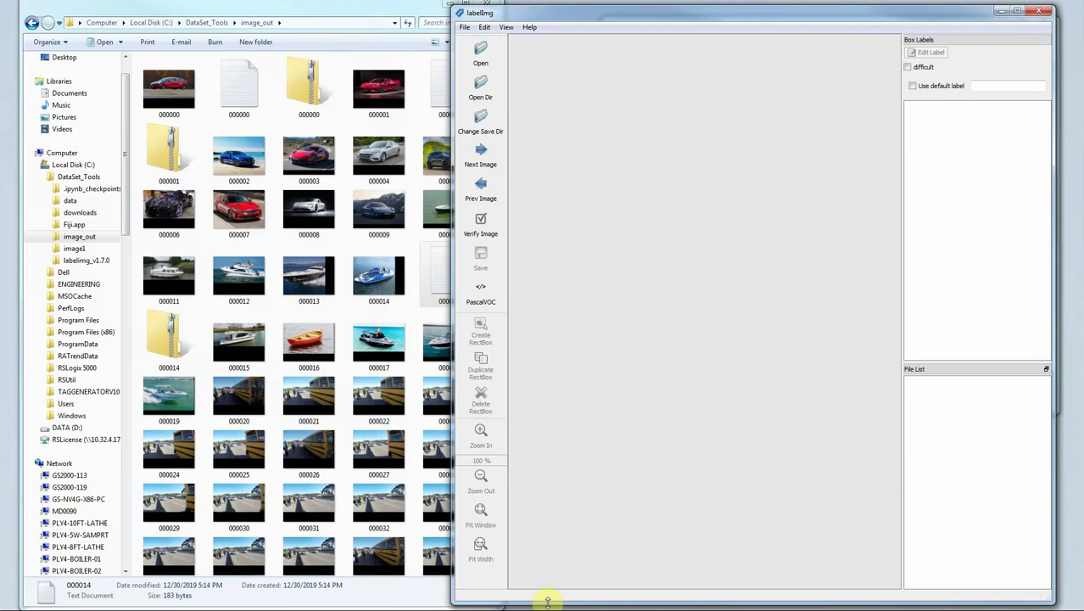
left_click_drag(547, 601, 566, 559)
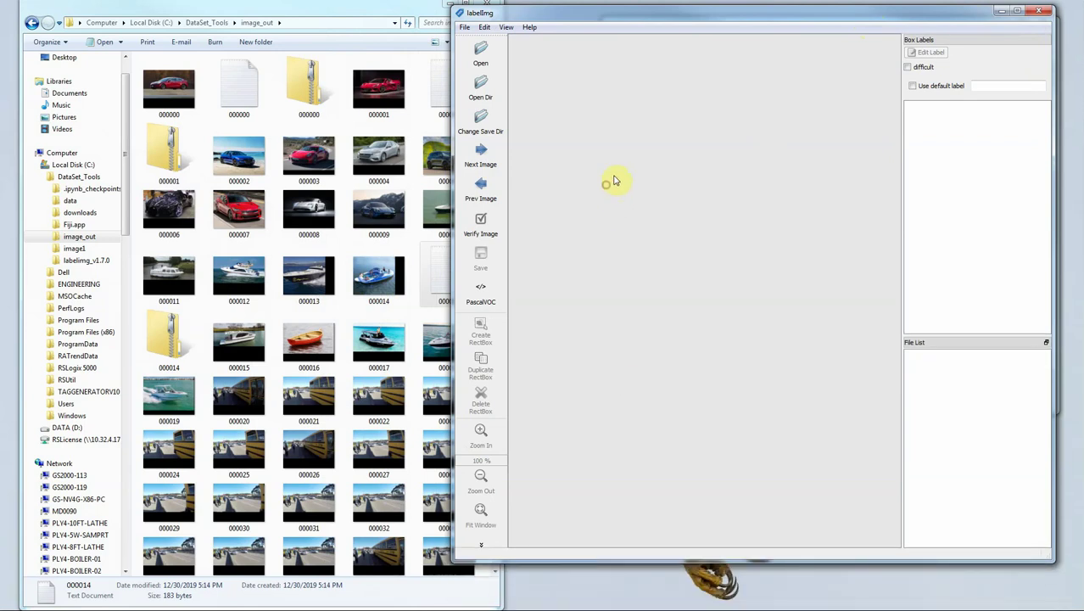
- Open the folder C:\DataSet_Tools\image_out as the image directory to label
left_click(481, 89)
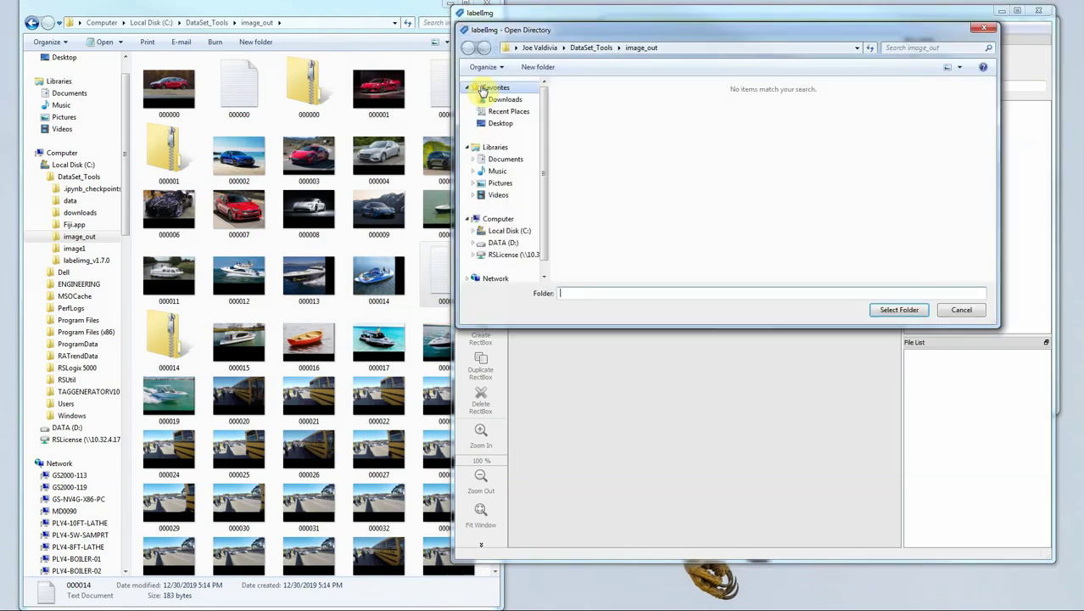
left_click(509, 231)
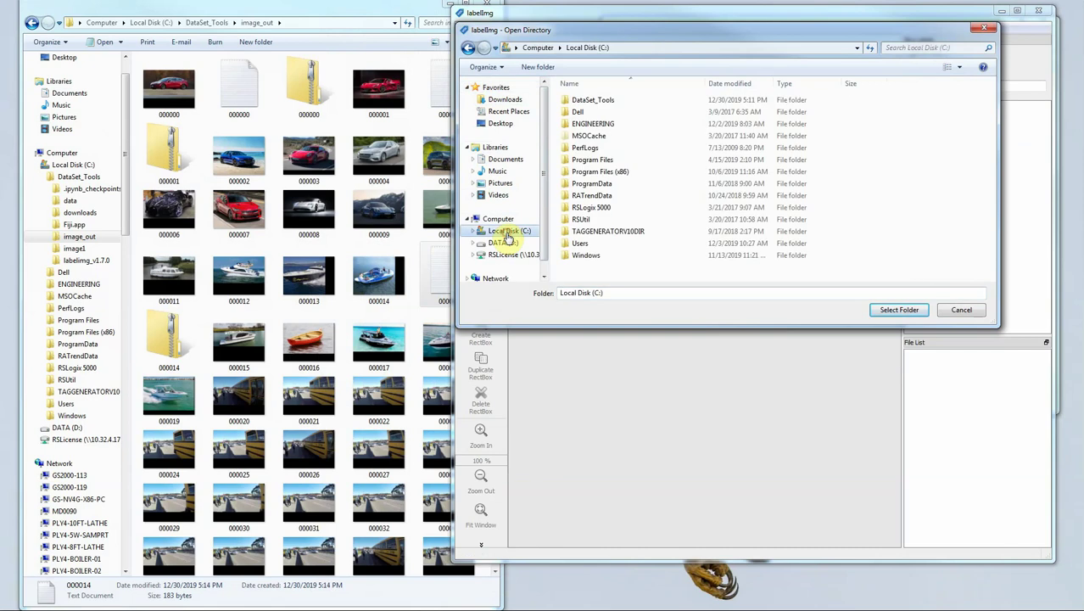
double_click(593, 101)
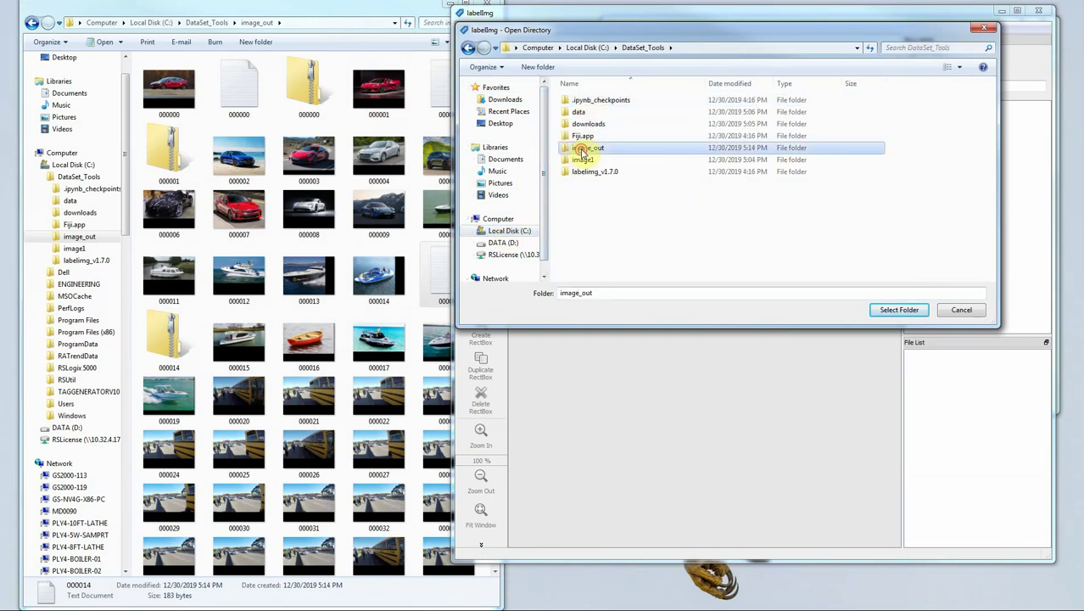
double_click(587, 149)
left_click(895, 309)
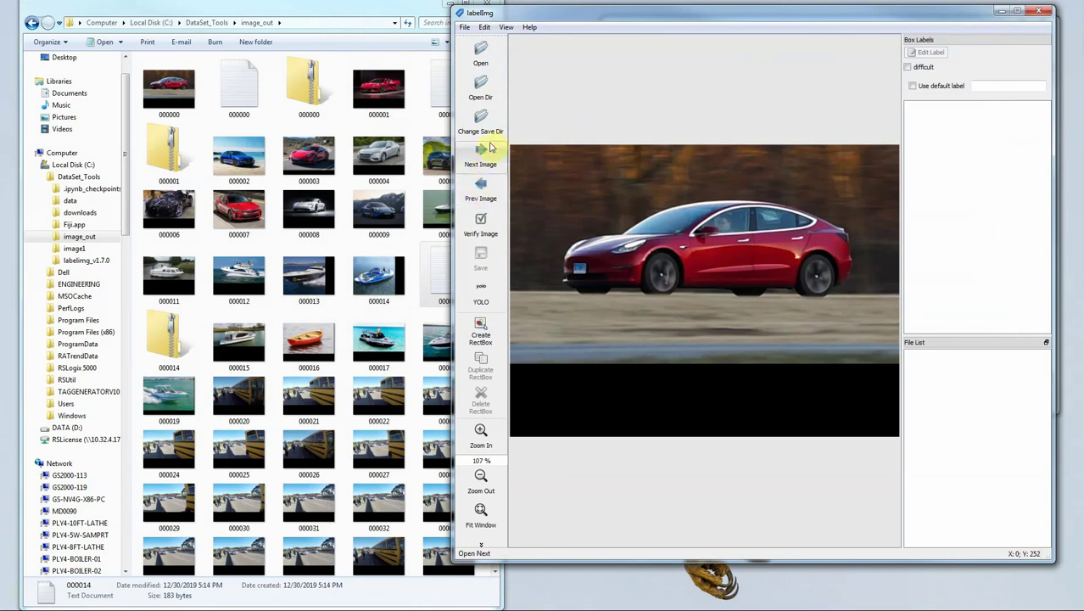
- Step through the images to the inflatable boat photo, 000014.jpg
left_click(475, 161)
left_click(475, 161)
left_click(475, 161)
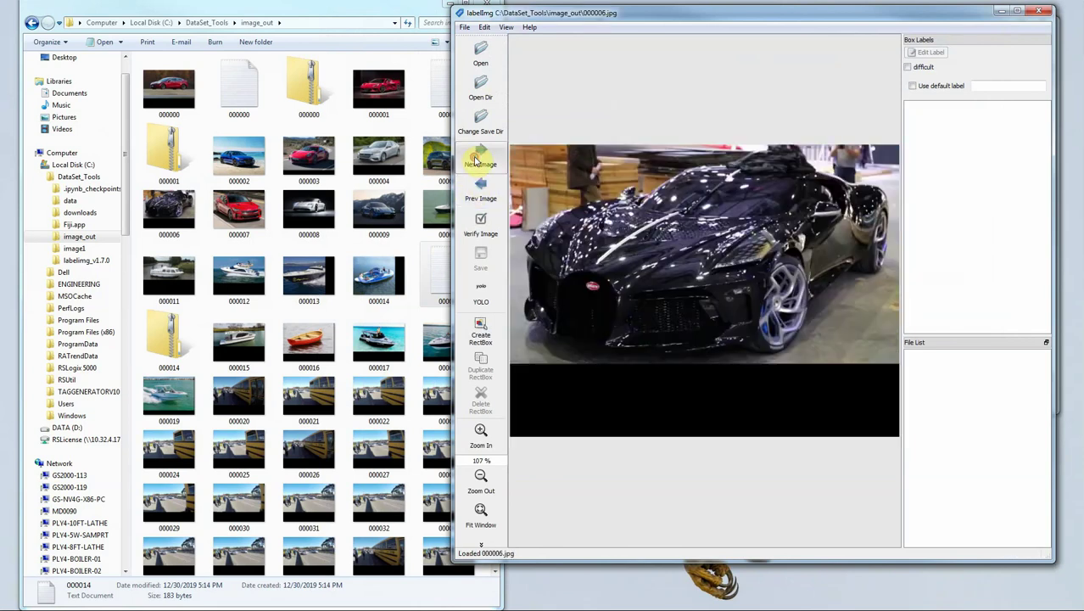
left_click(475, 161)
left_click(476, 160)
left_click(475, 160)
left_click(476, 159)
left_click(476, 159)
left_click(476, 159)
left_click(476, 156)
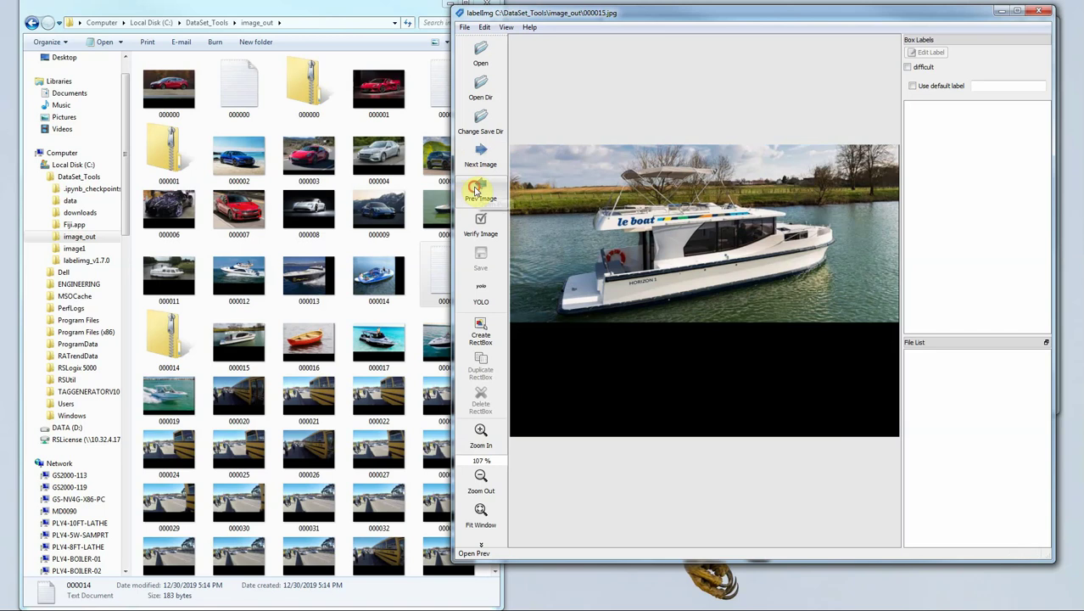
left_click(477, 190)
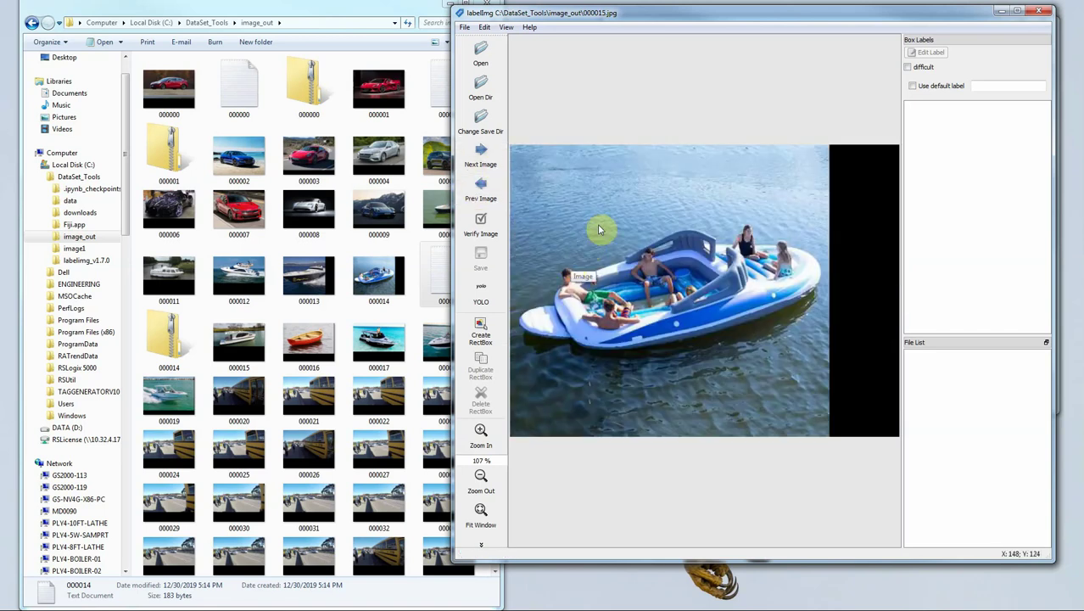
- Draw a bounding box around the inflatable boat and label it boat
left_click(481, 329)
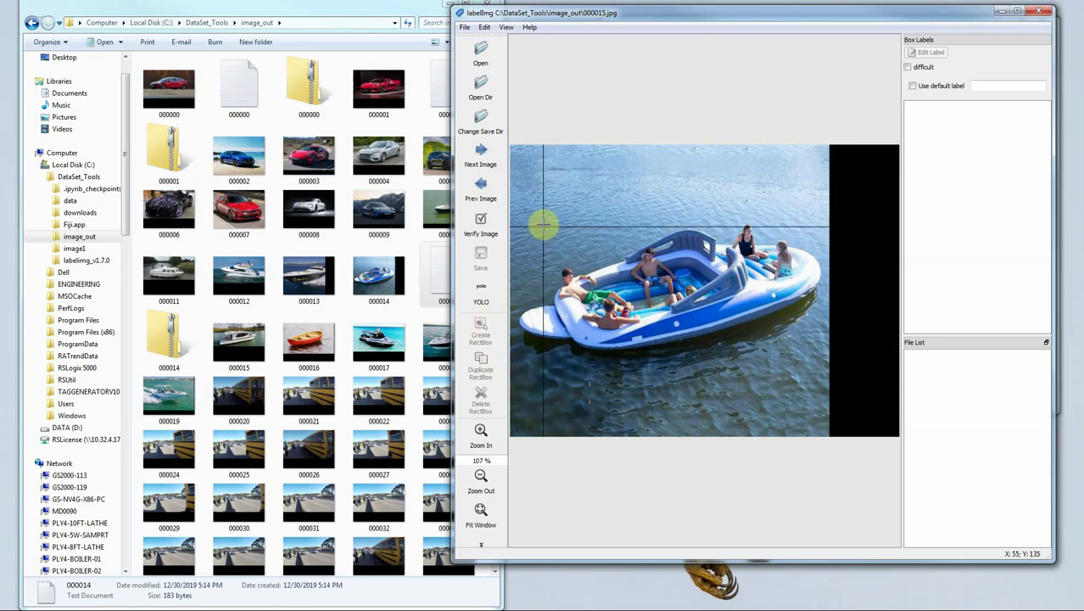
mouse_move(544, 222)
left_mouse_down()
mouse_move(556, 241)
mouse_move(818, 346)
left_mouse_up()
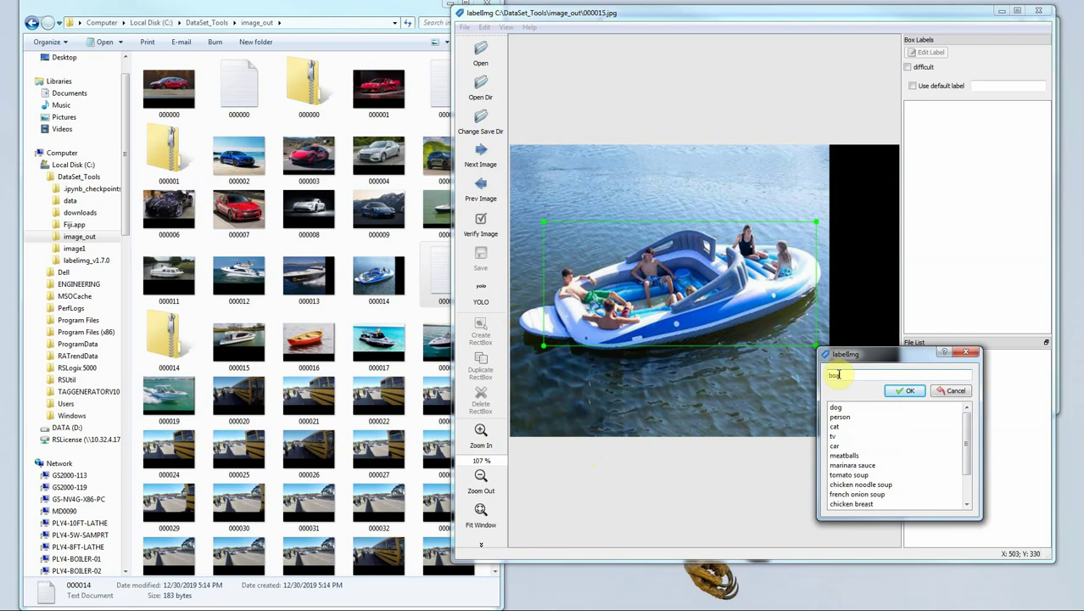
left_click(902, 390)
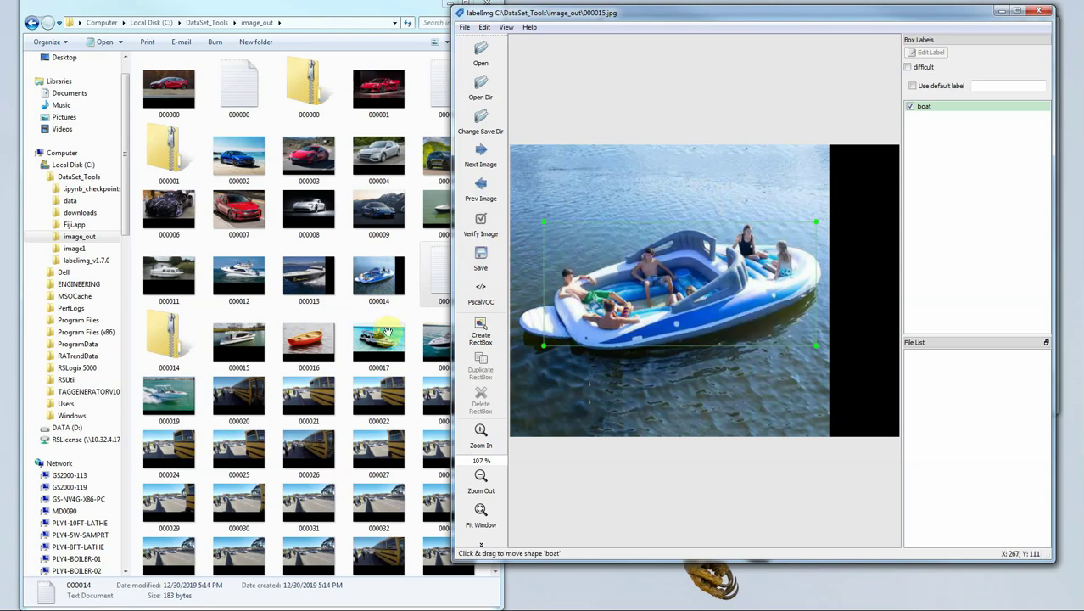
- Draw a bounding box around the people reclining at the near end of the boat and label it person
left_click(480, 331)
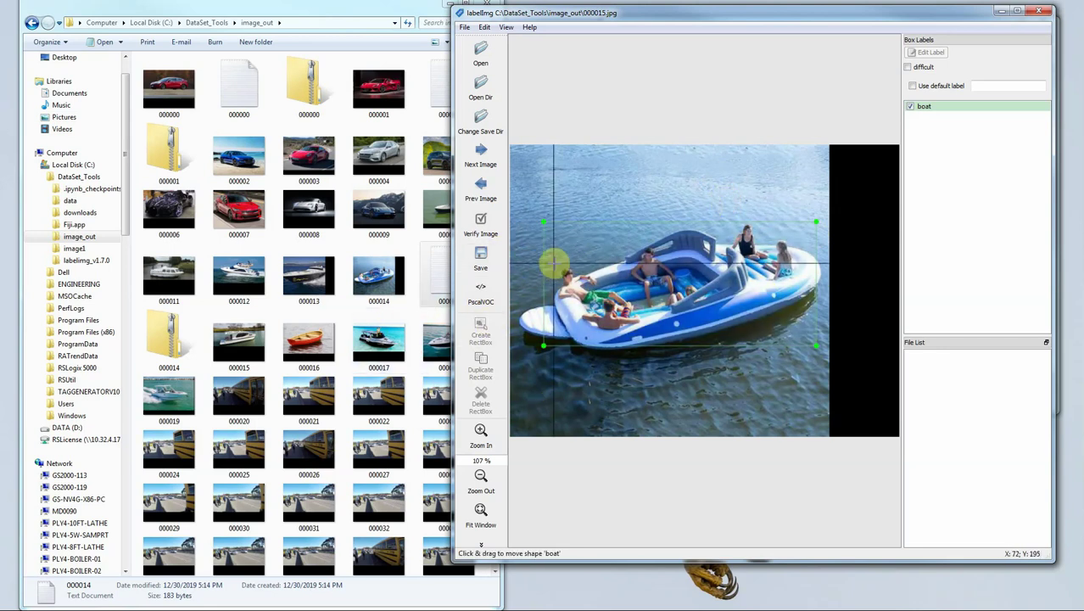
mouse_move(554, 265)
left_mouse_down()
mouse_move(610, 305)
mouse_move(625, 302)
left_mouse_up()
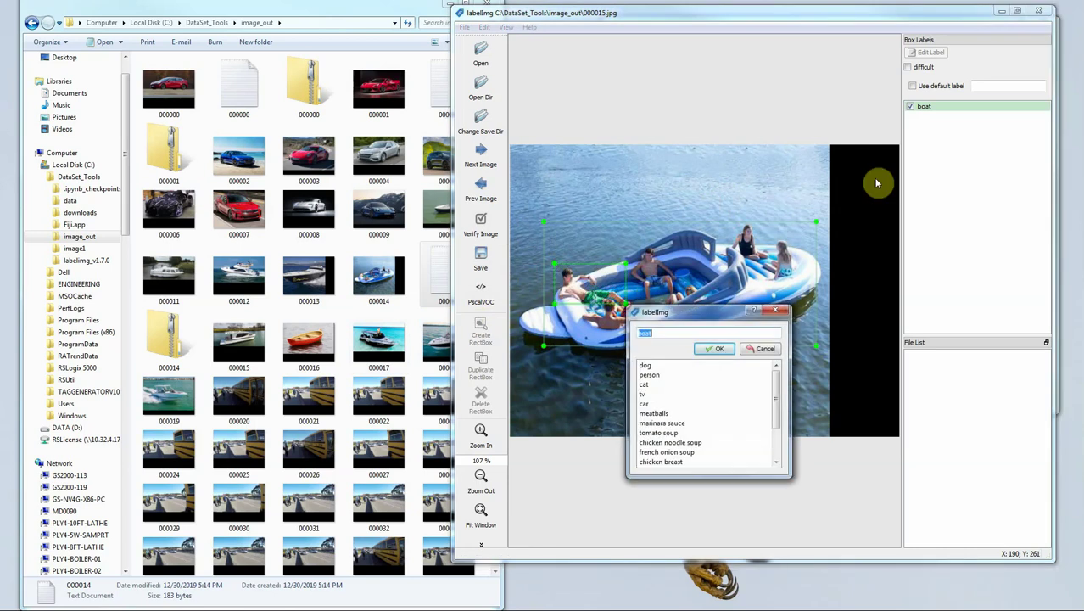
type("person")
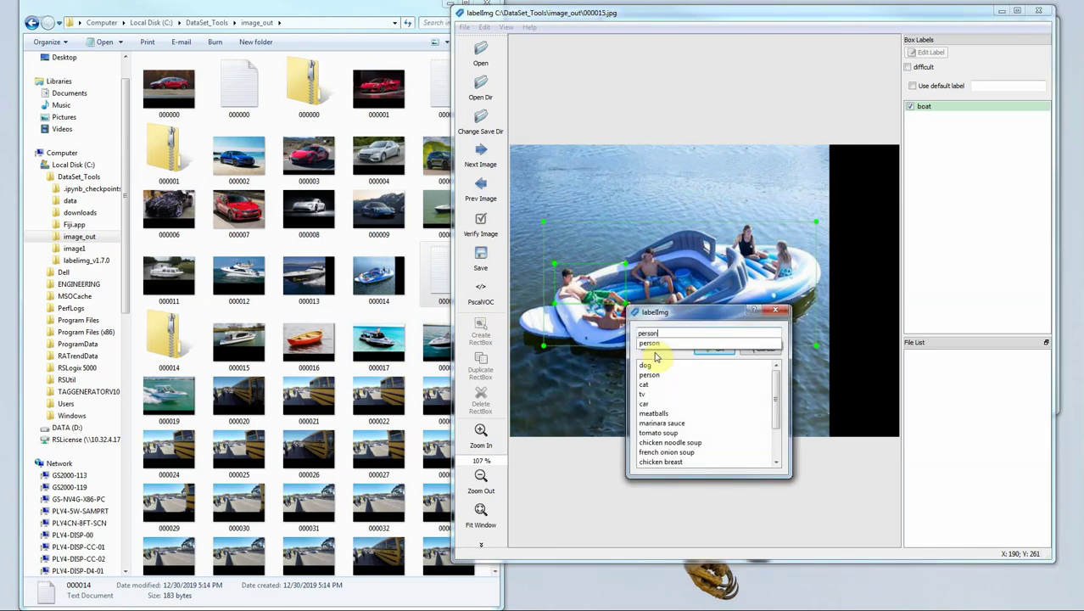
left_click(667, 342)
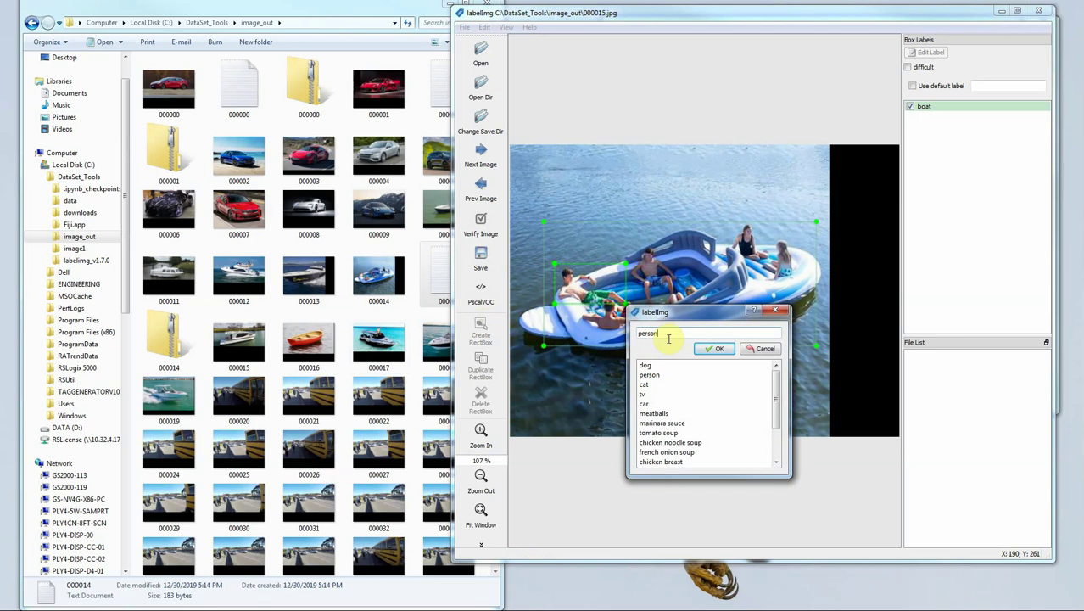
left_click(711, 348)
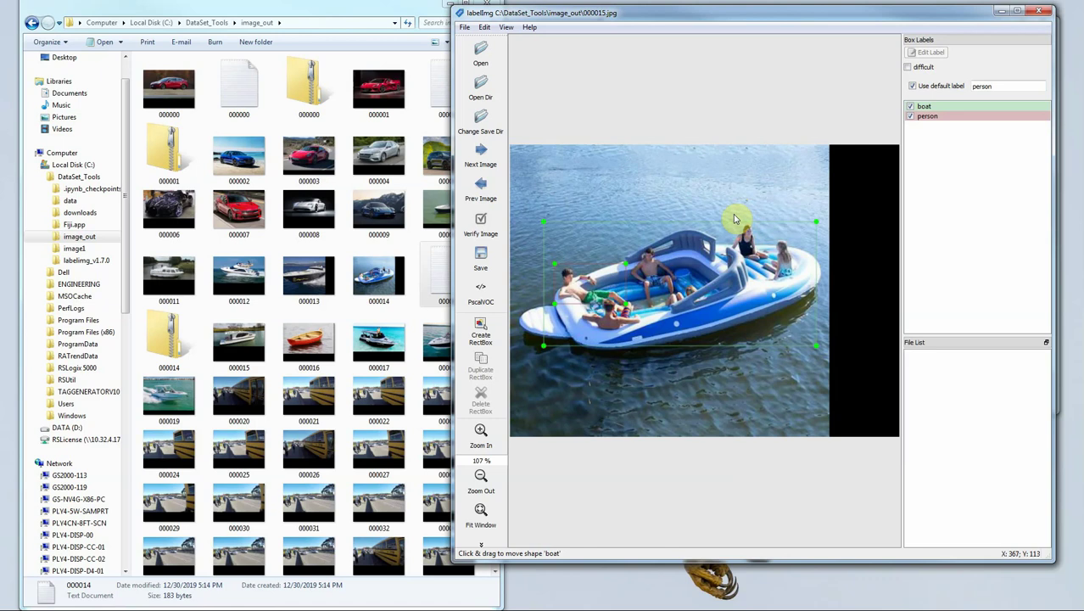
- Box the two women and the man seated mid-boat with the default label person, and save the annotations as 000014 XML in image_out
left_click(480, 330)
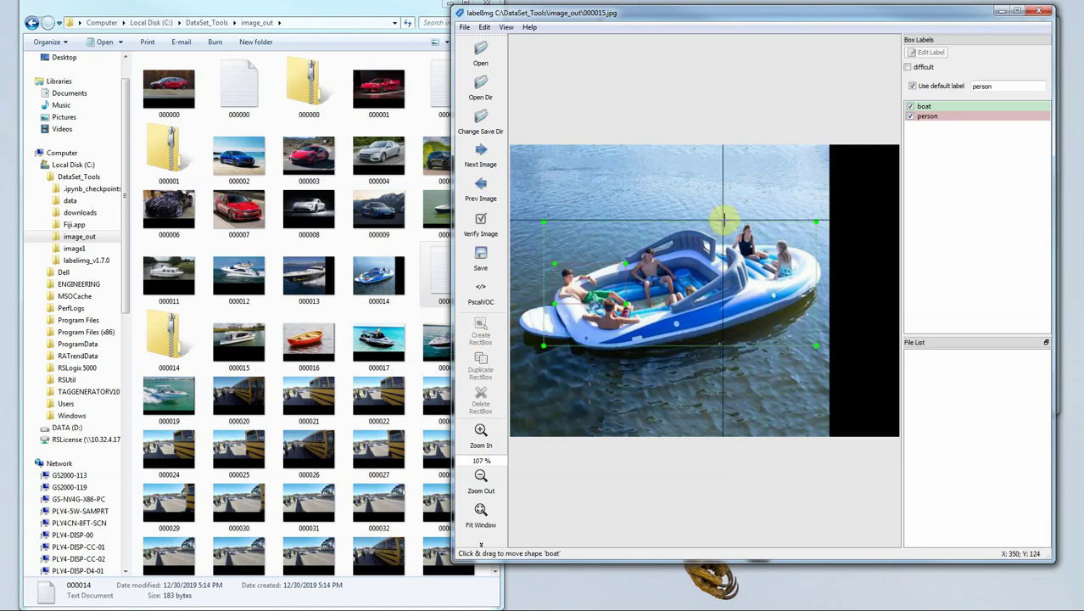
left_click_drag(738, 219, 762, 262)
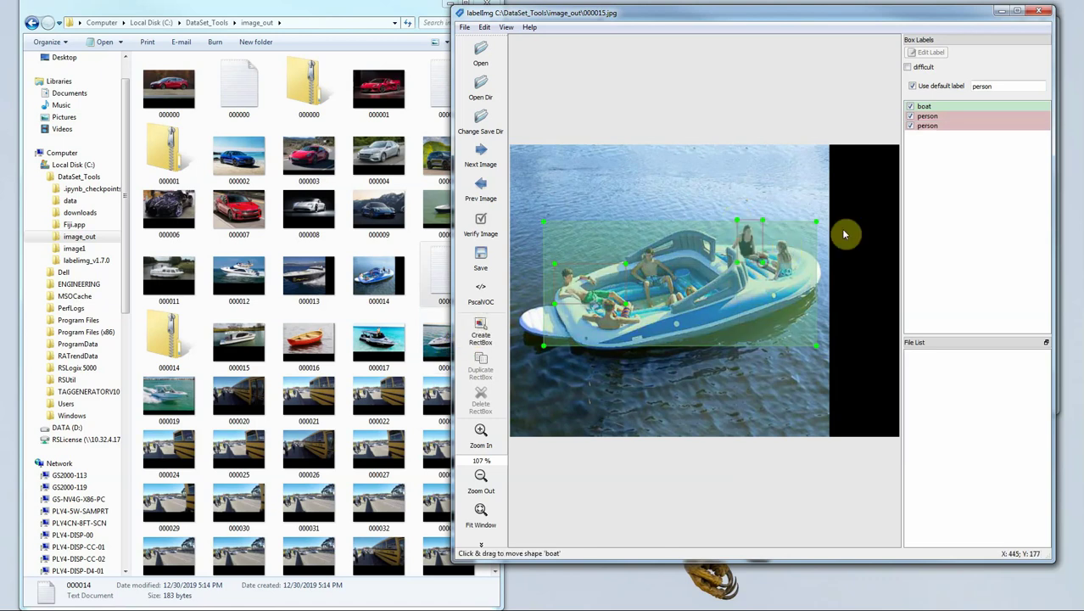
left_click(481, 333)
left_click_drag(639, 247, 672, 298)
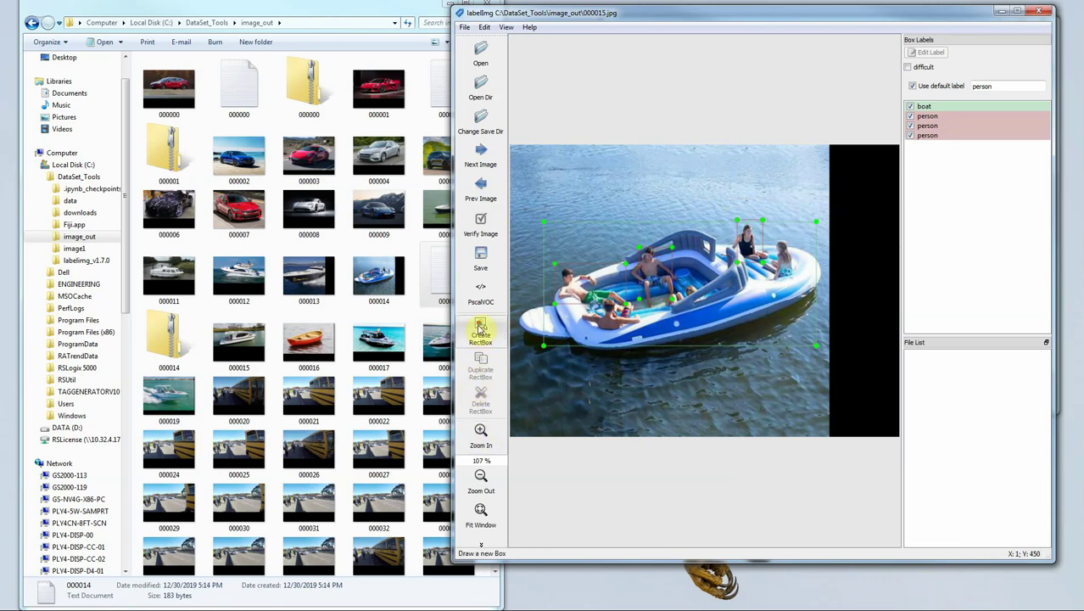
left_click(480, 331)
left_click_drag(763, 240, 802, 280)
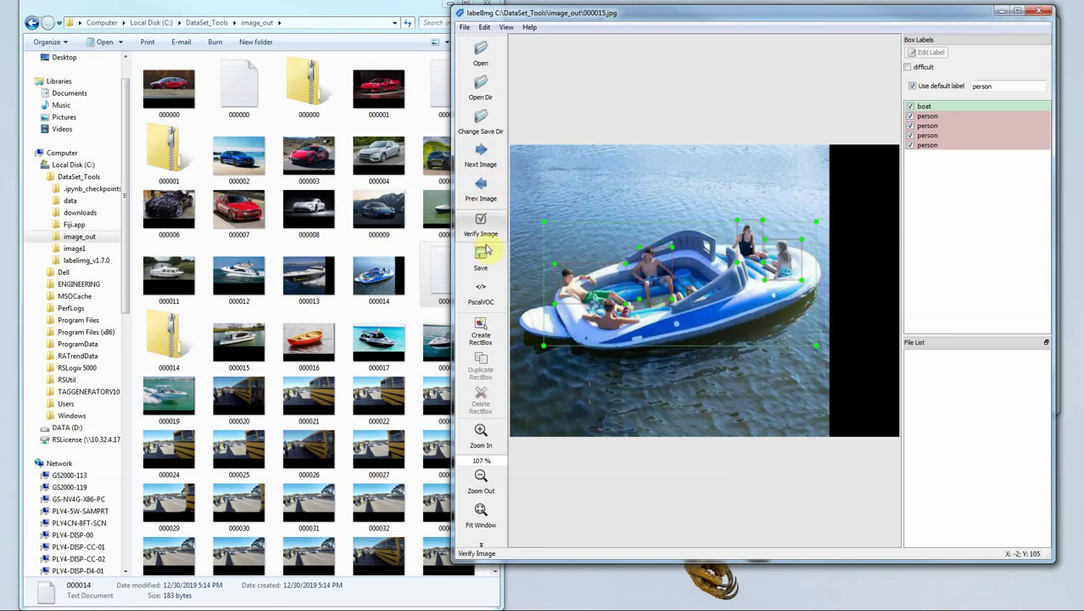
left_click(481, 254)
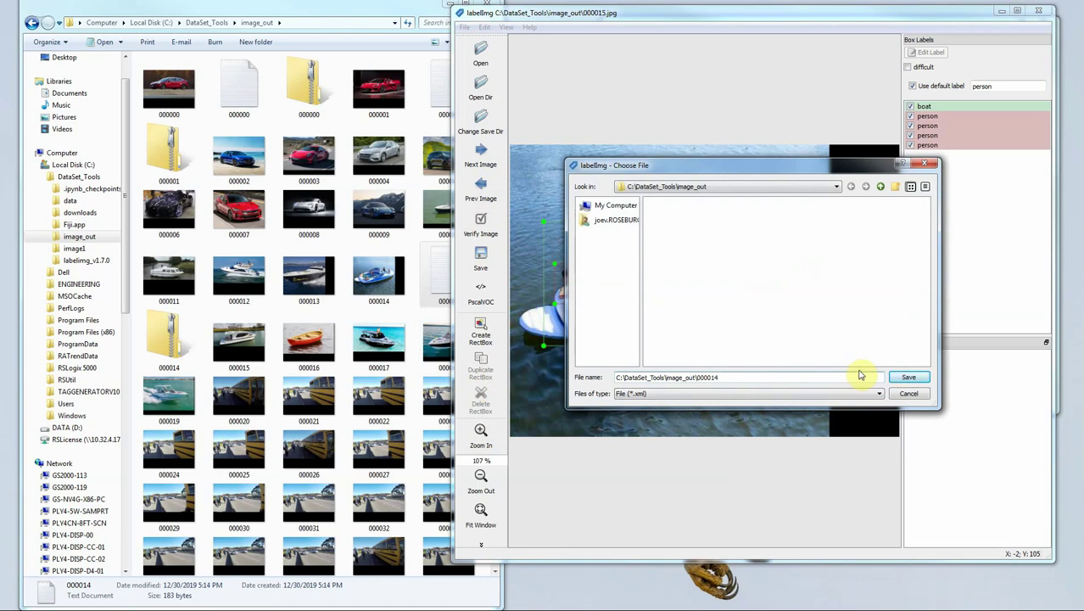
left_click(901, 380)
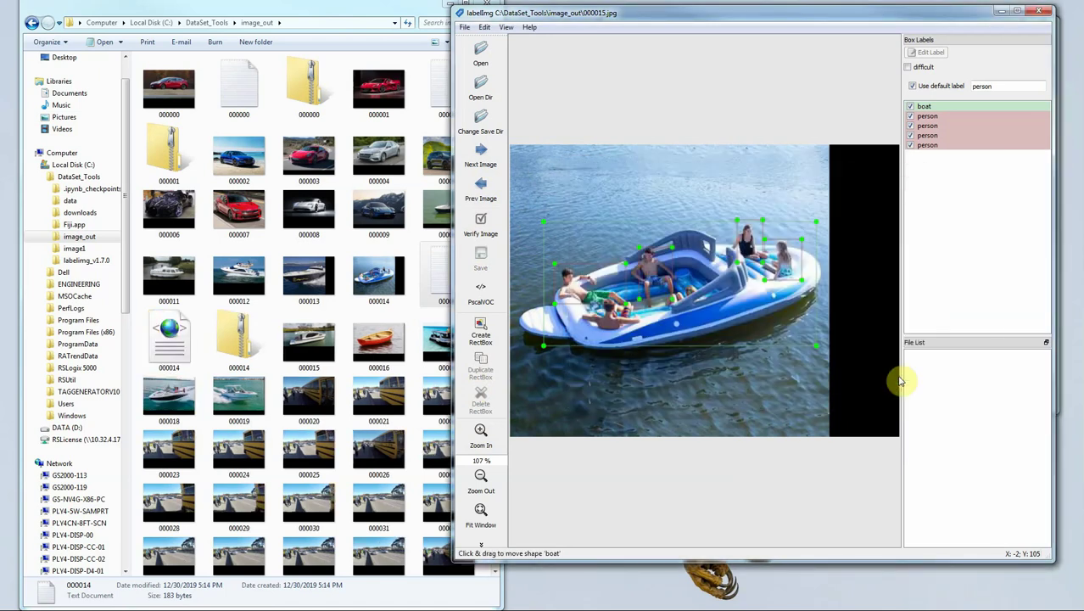
- Go back through the images to the white sports car photo, 000008.jpg
left_click(482, 153)
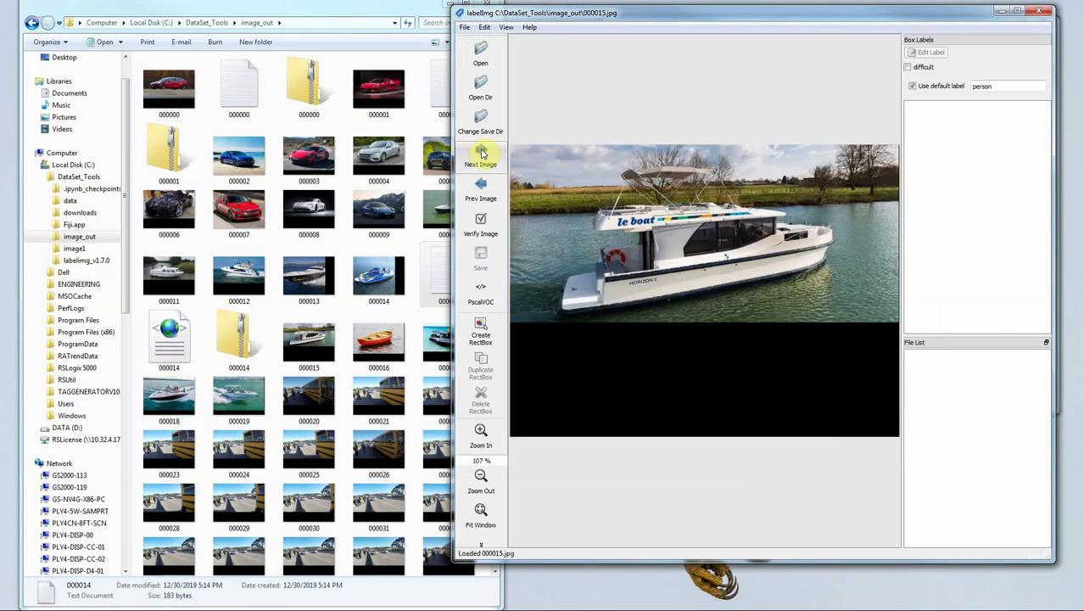
left_click(481, 187)
left_click(481, 187)
left_click(481, 187)
left_click(480, 187)
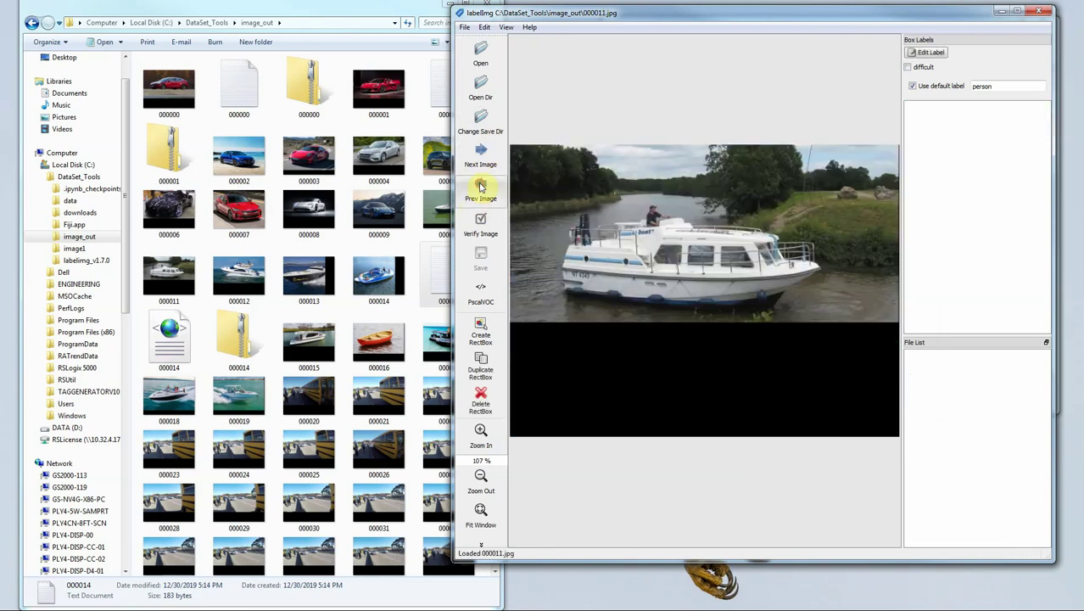
left_click(480, 186)
left_click(481, 187)
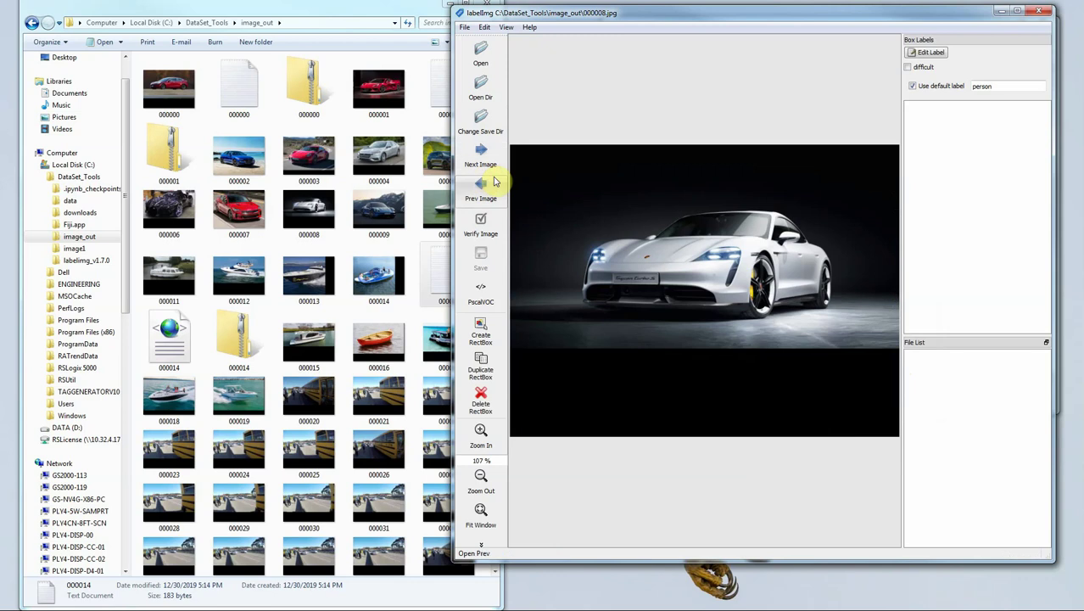
- Draw a bounding box around the white sports car using the default label person
left_click(480, 324)
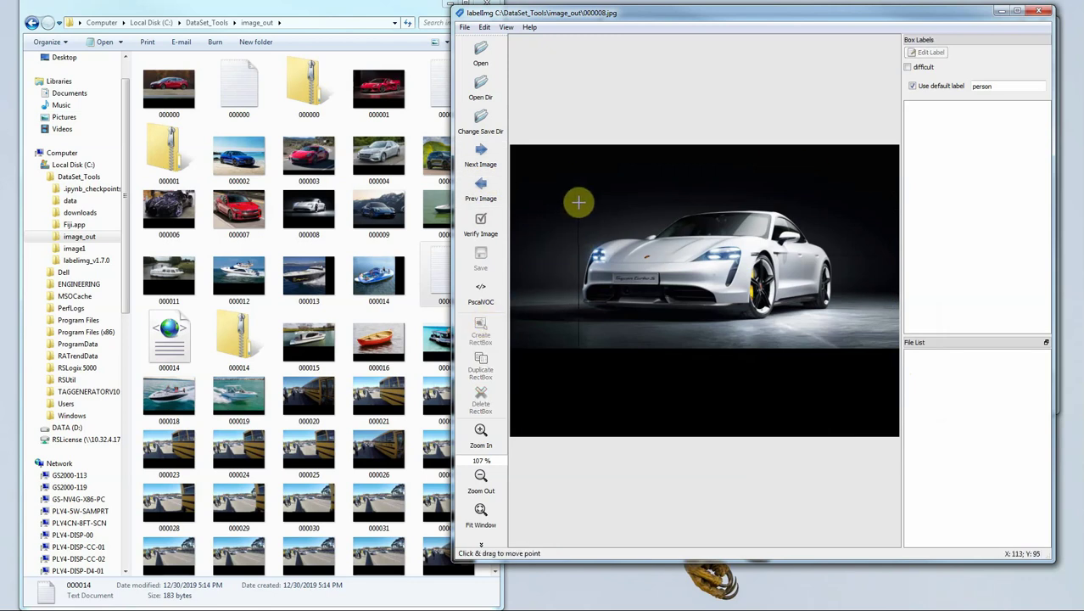
left_click_drag(578, 202, 829, 312)
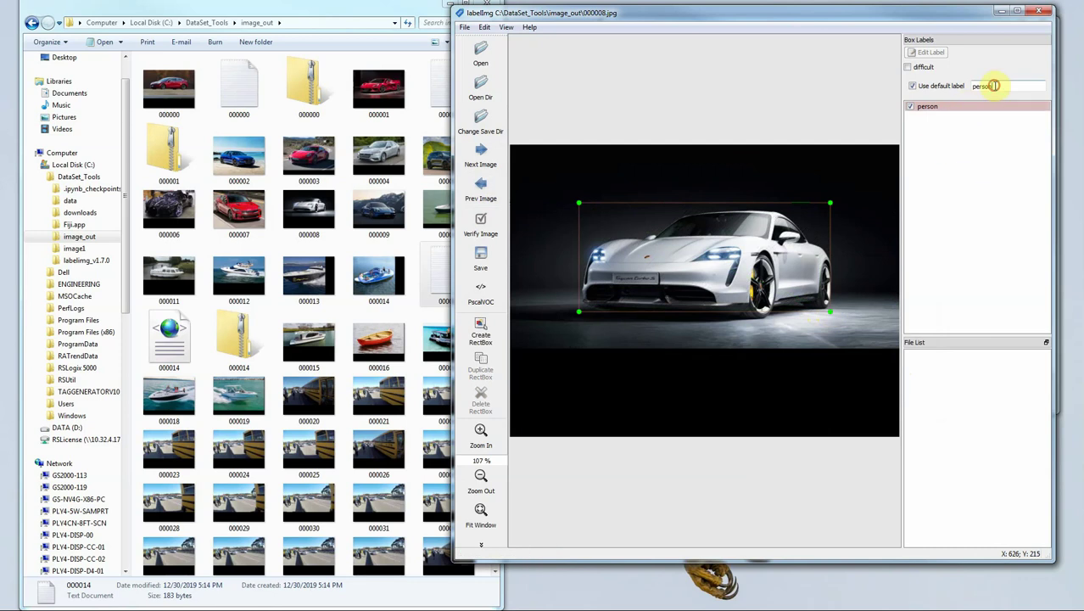
- Turn off the default label, change its text to car, and hide the person box on the white car
double_click(993, 86)
left_click(911, 88)
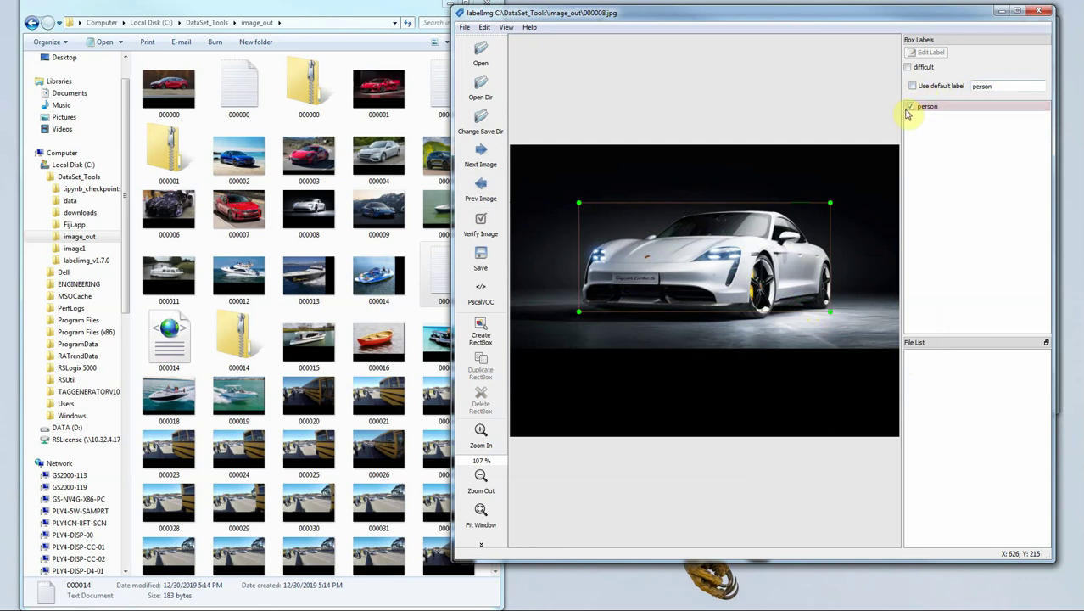
left_click(940, 106)
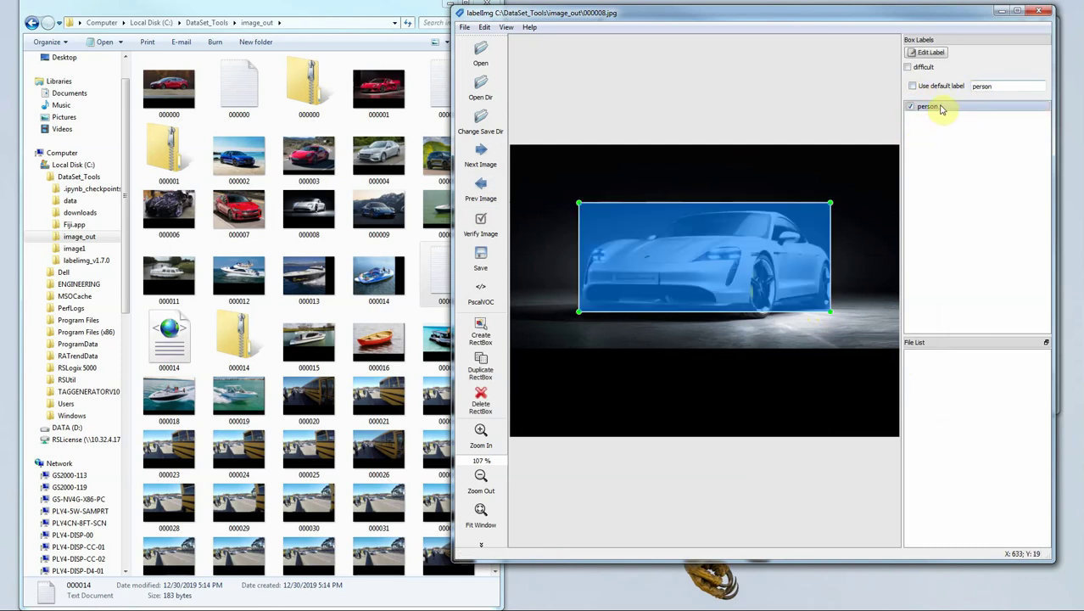
left_click_drag(995, 85, 974, 91)
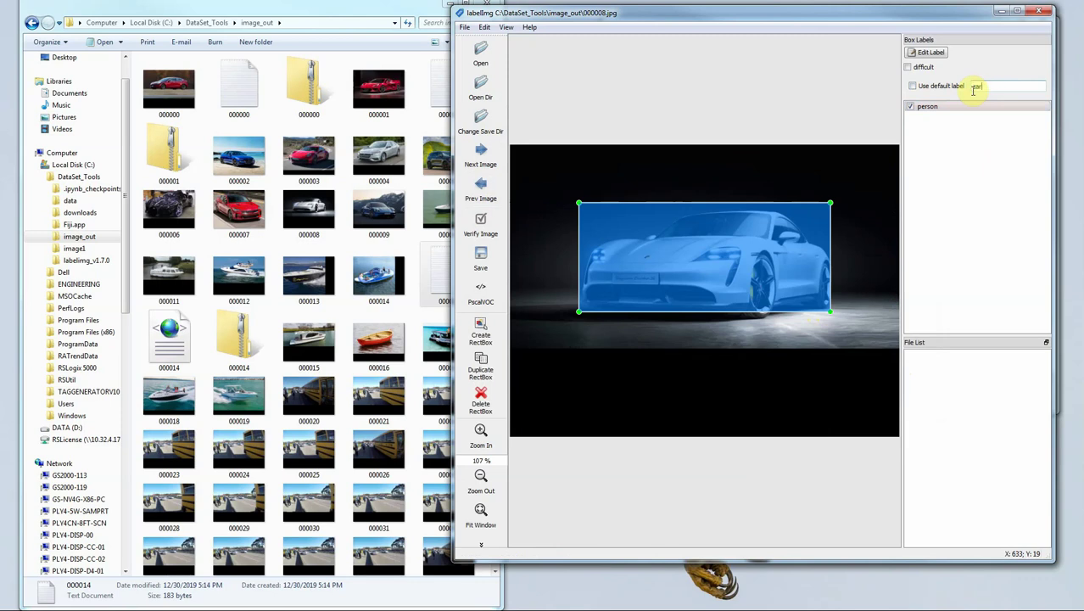
left_click(911, 107)
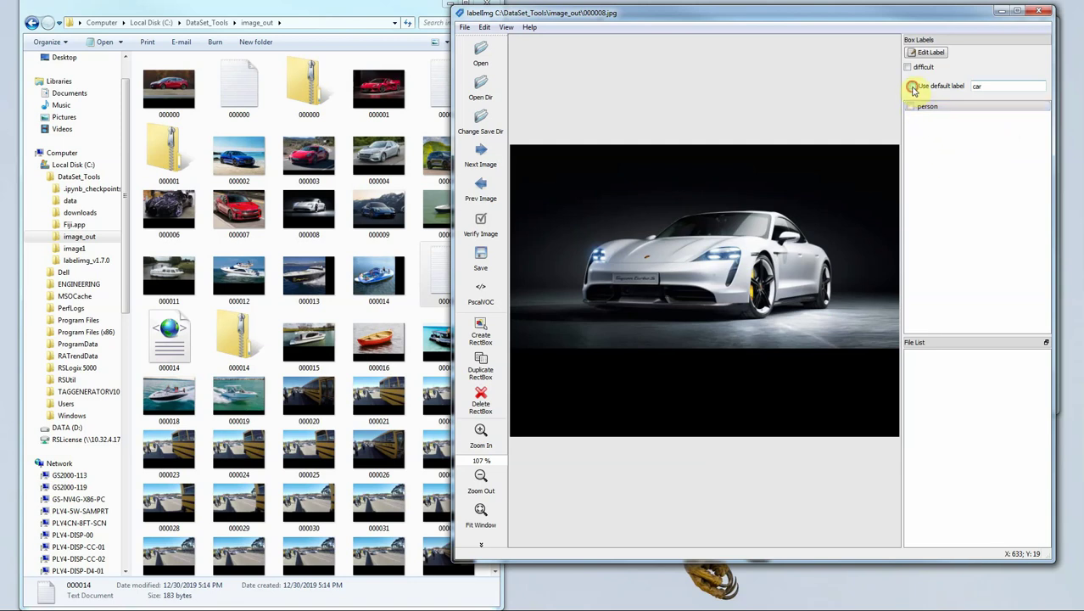
- Leave the white car photo without saving its changes and load 000009.jpg
left_click(480, 187)
left_click(800, 302)
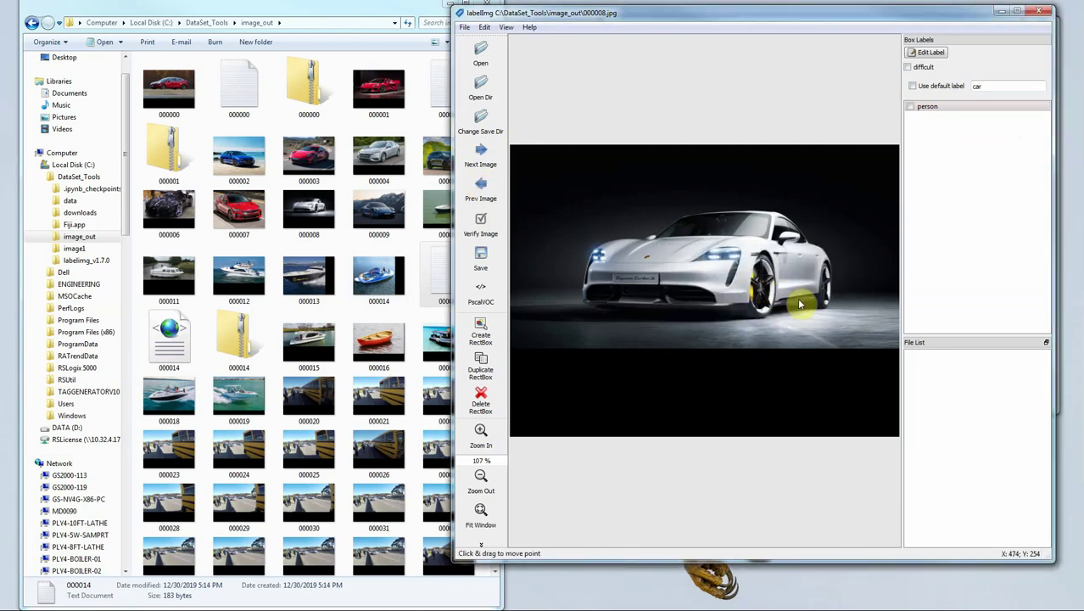
left_click(480, 154)
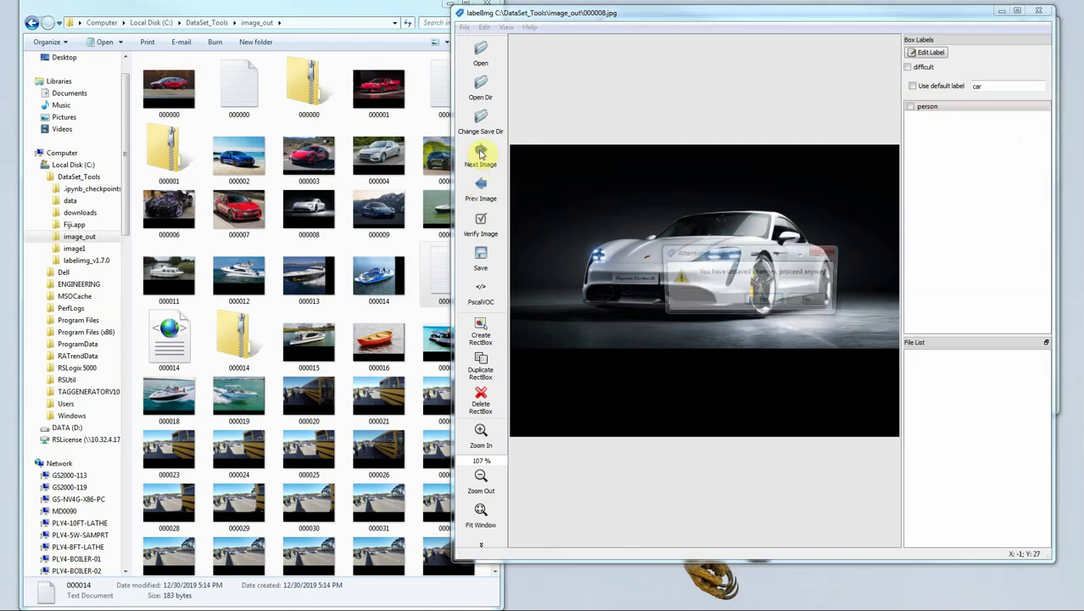
left_click(766, 302)
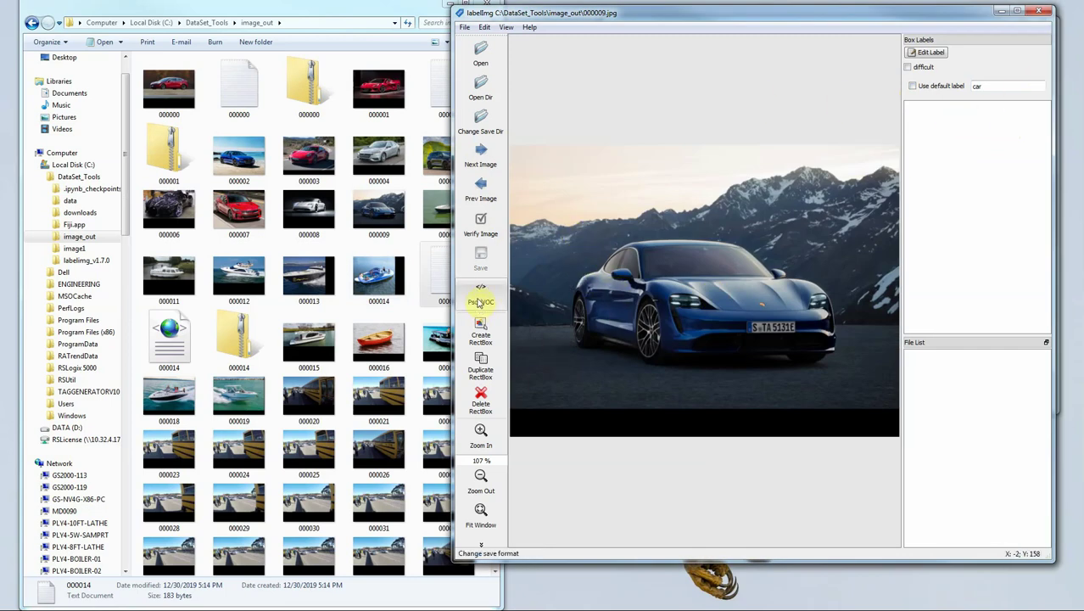
- Draw a bounding box of about 423 by 209 pixels around the blue sports car and label it car
left_click(480, 331)
left_click_drag(573, 232, 831, 359)
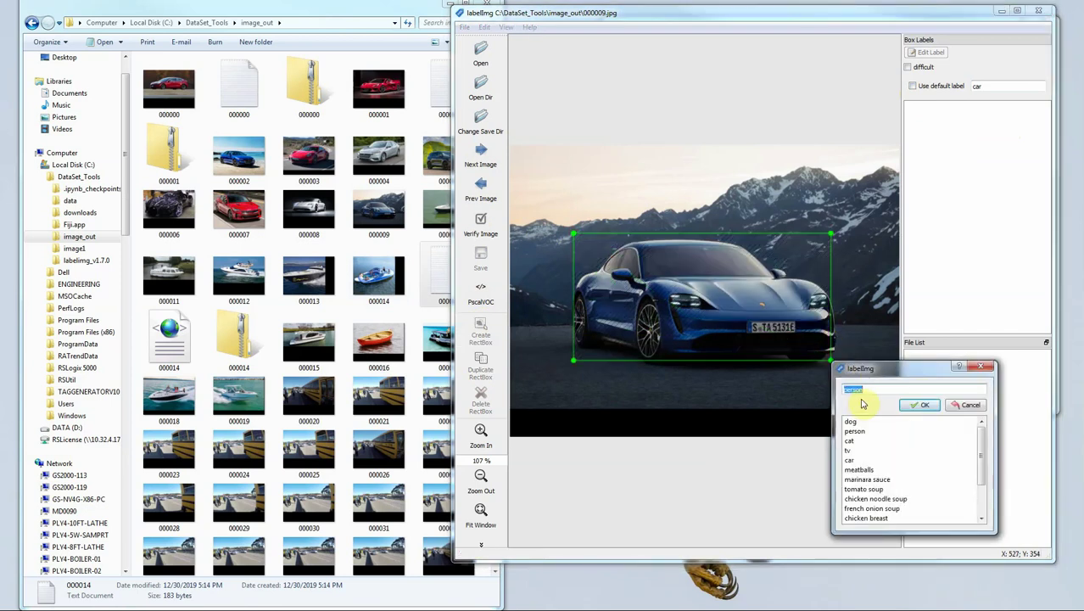
type("car")
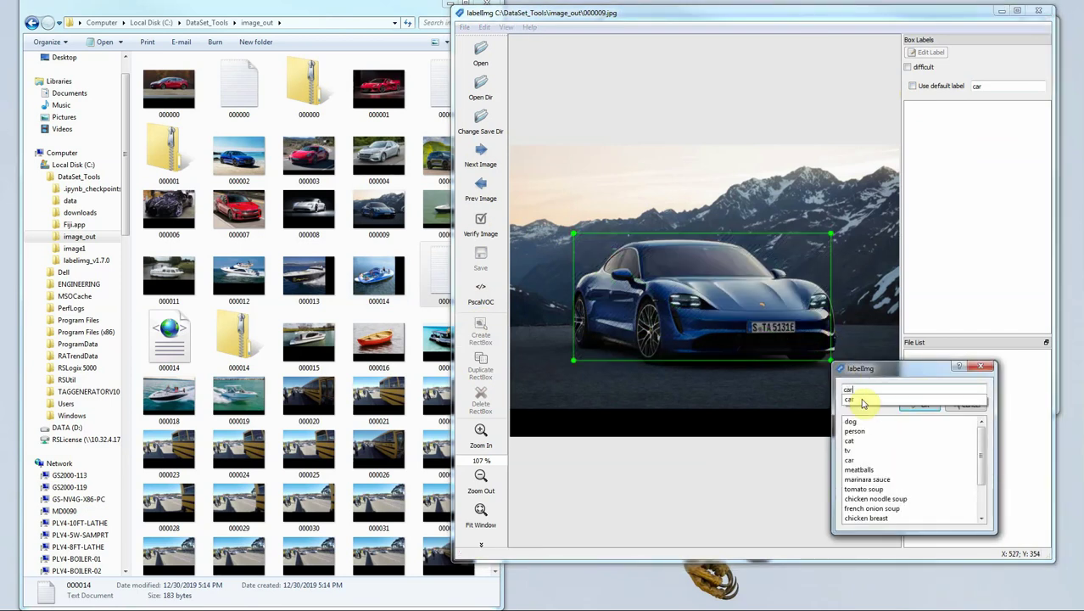
left_click(863, 401)
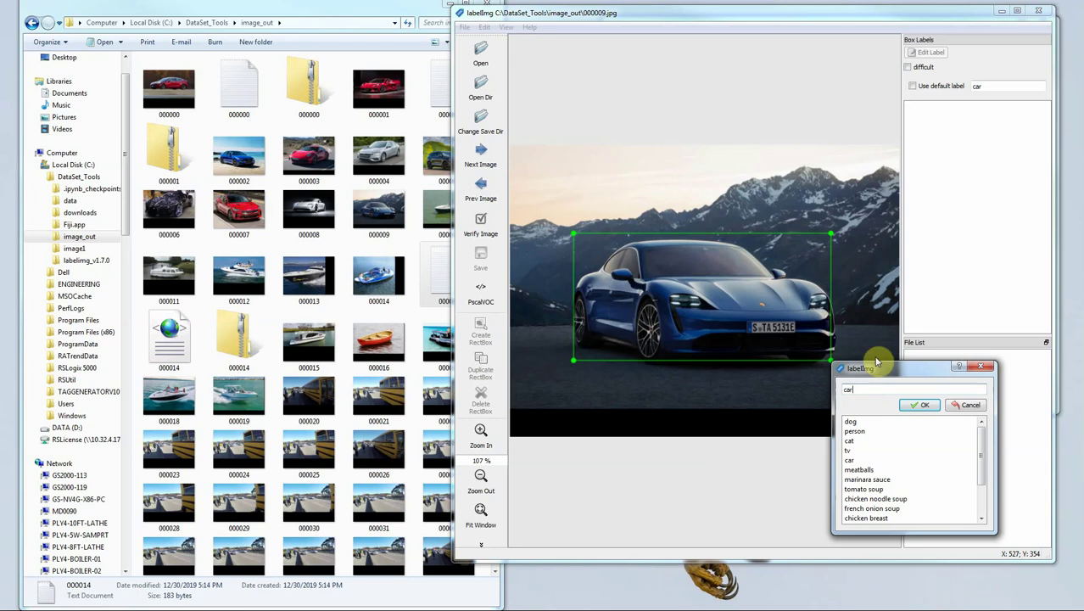
left_click(921, 405)
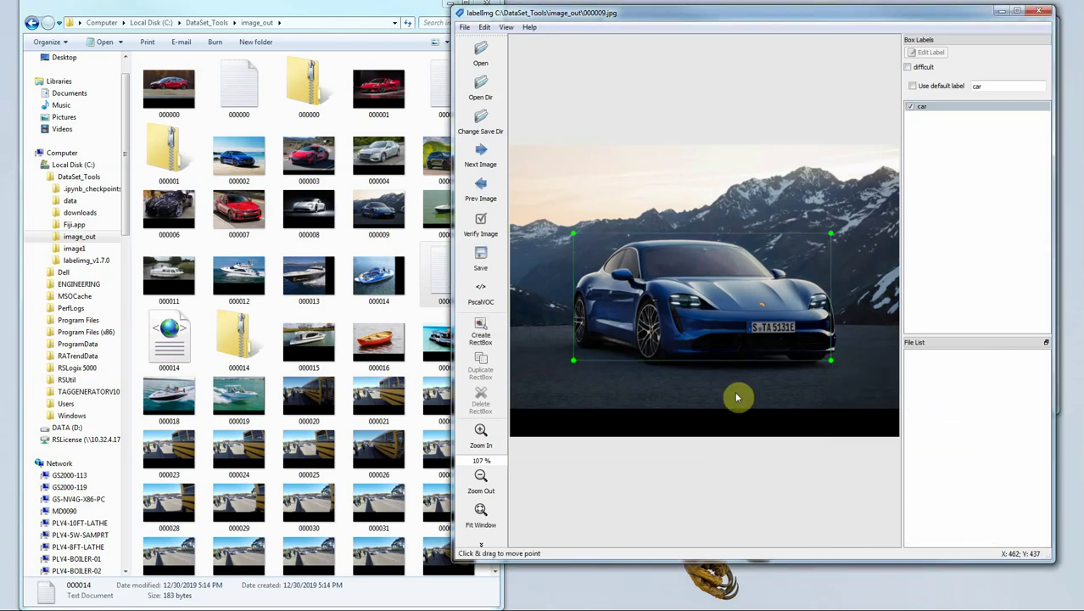
- Save the blue car's annotation as XML file 000009 in the image_out folder and close the labeling program
left_click(481, 265)
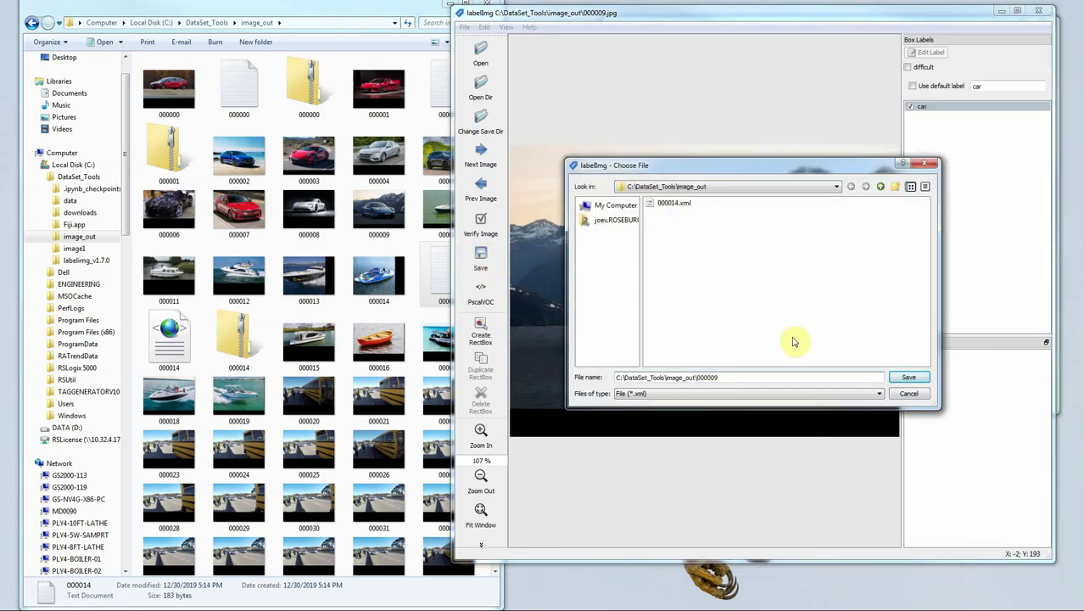
left_click(910, 377)
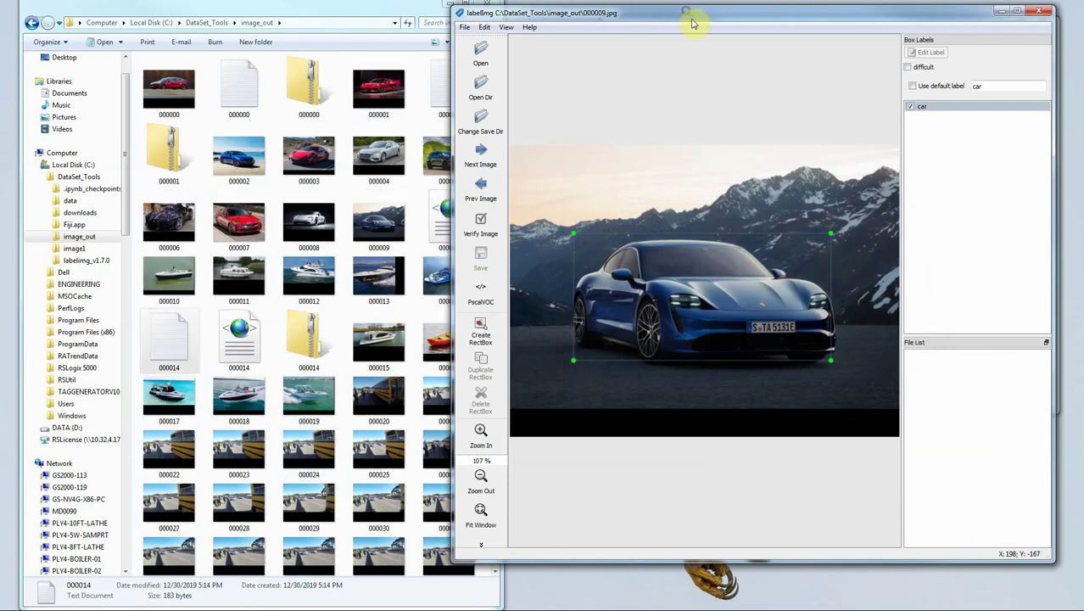
left_click_drag(685, 13, 692, 23)
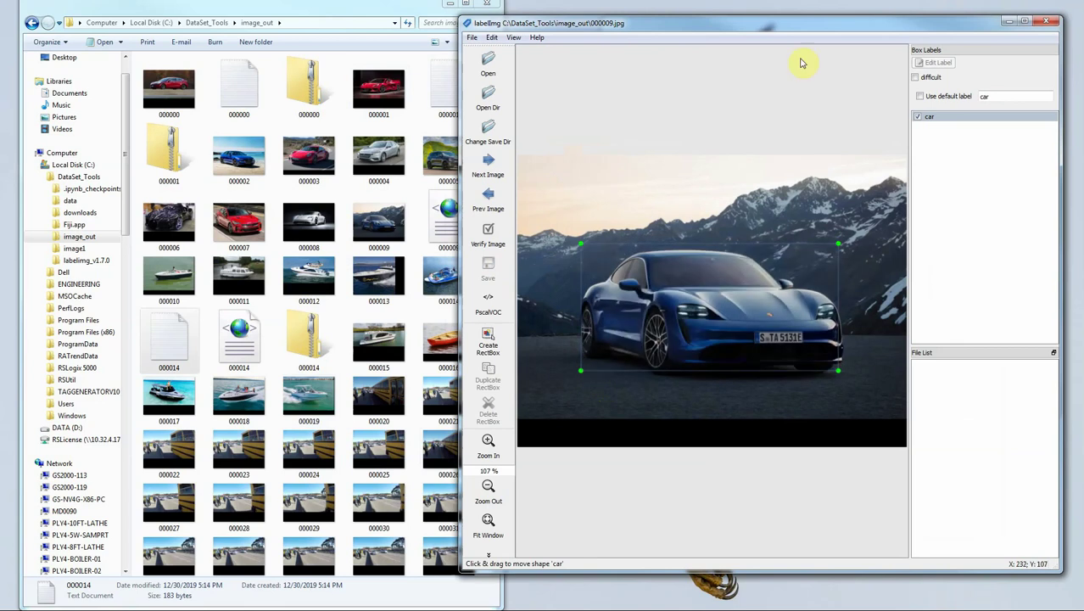
left_click(1044, 20)
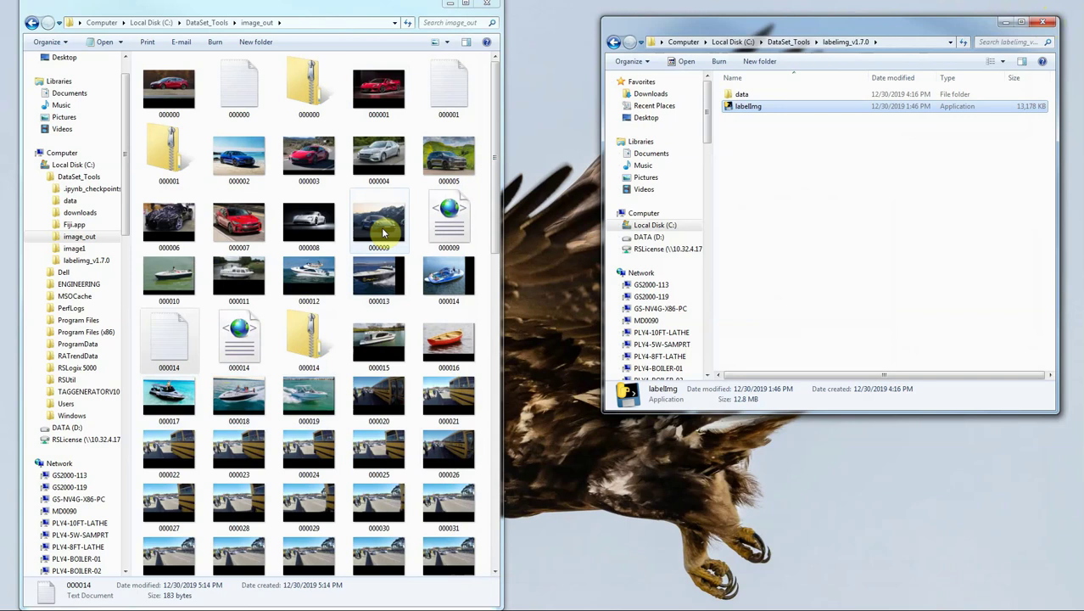
- View the contents of the 000009 XML annotation file from the image_out folder, and close it
left_click(442, 231)
double_click(442, 231)
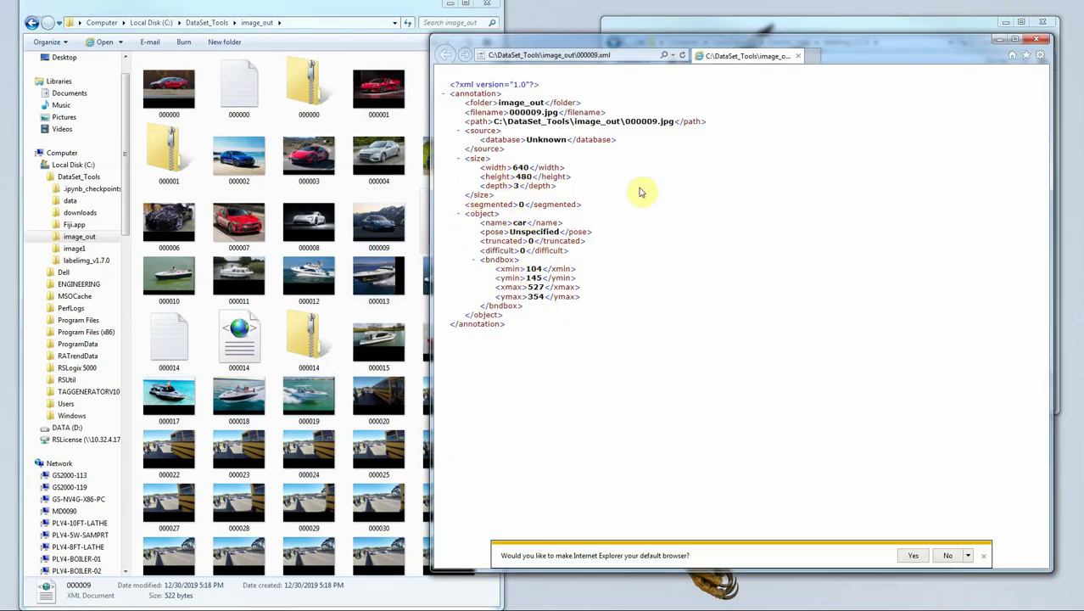
left_click(1037, 39)
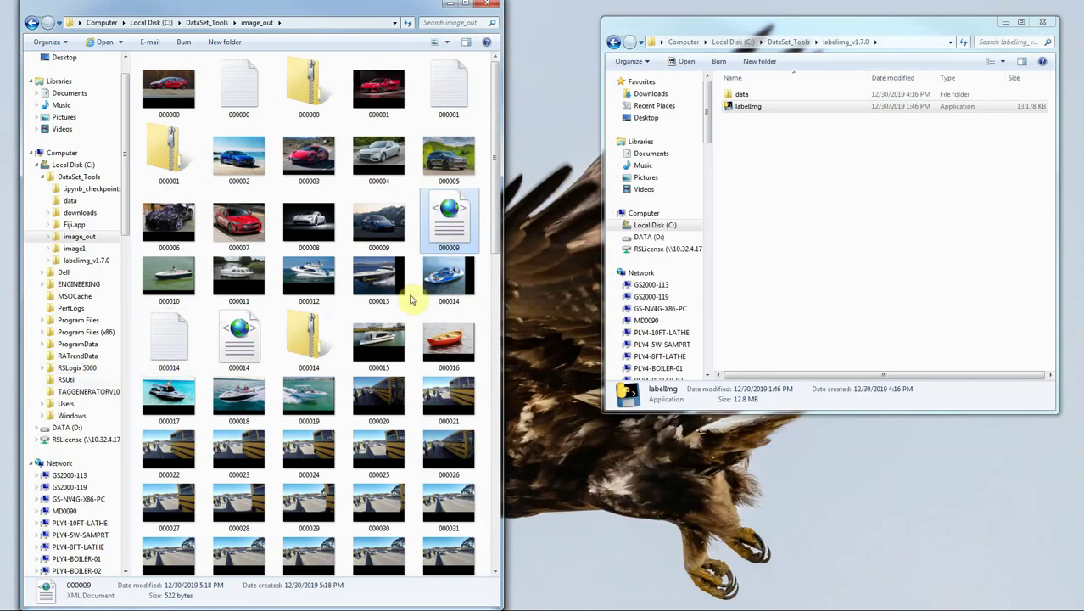
- Read through the object entries in the 000014 XML annotation file, and close it along with the labelimg_v1.7.0 folder window
double_click(249, 354)
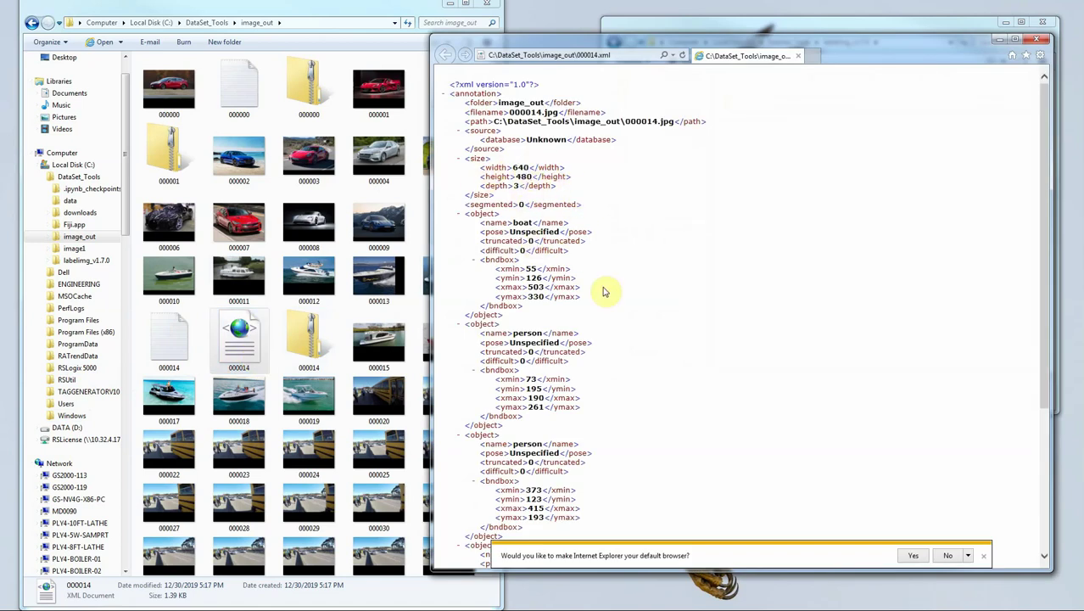
scroll(628, 339, "down", 3)
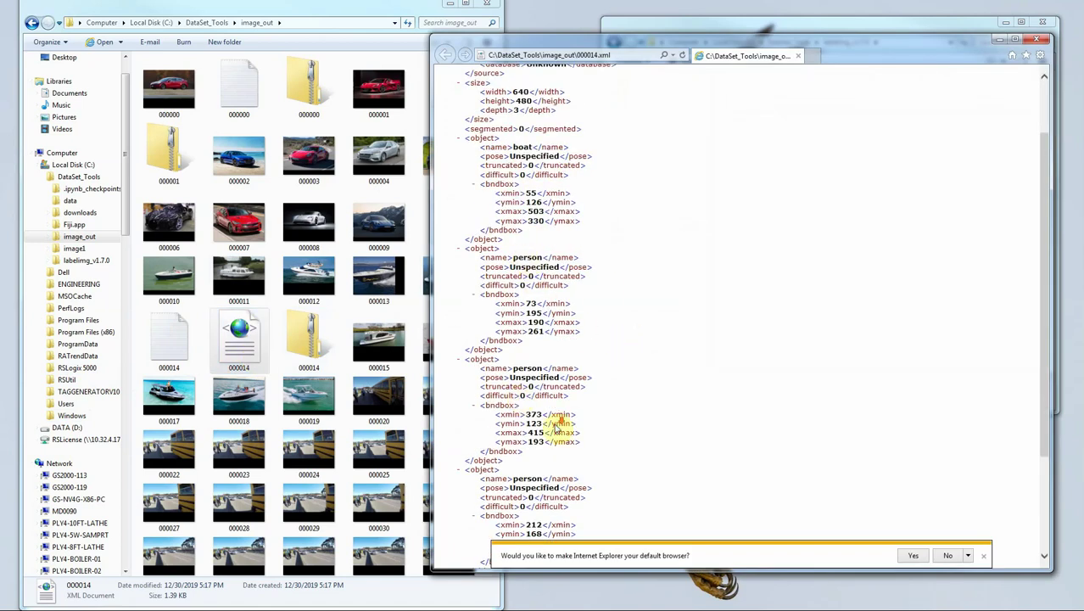
scroll(556, 433, "down", 5)
scroll(634, 431, "up", 8)
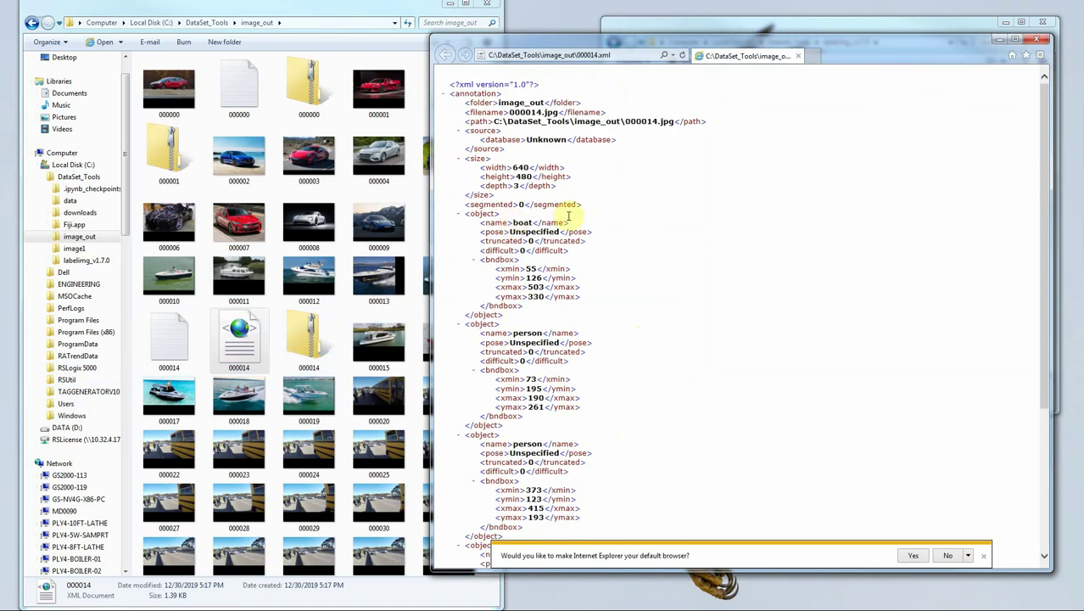
left_click(1044, 42)
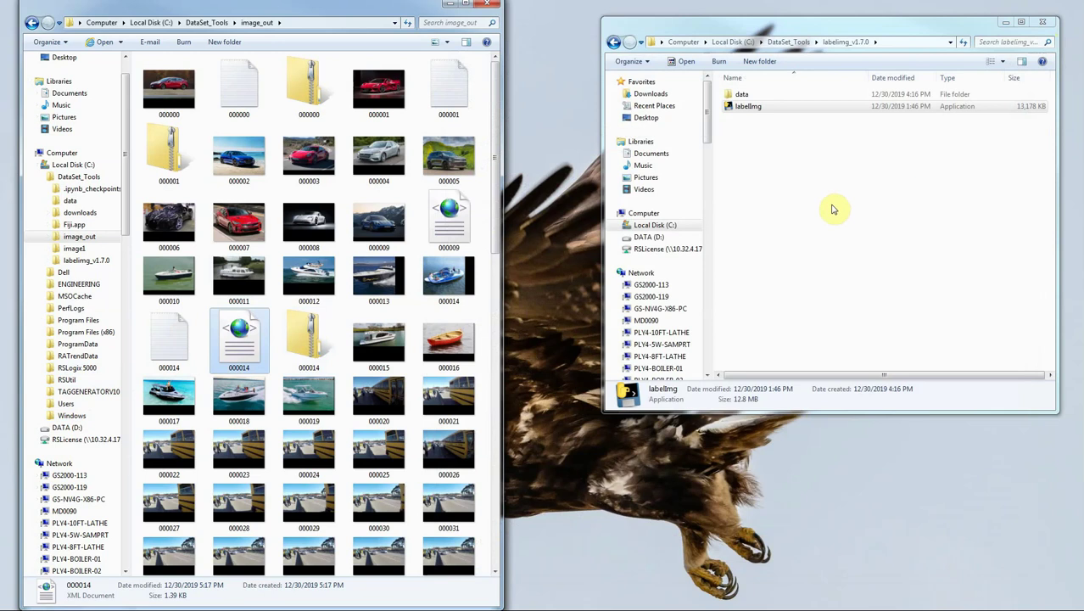
left_click(1044, 25)
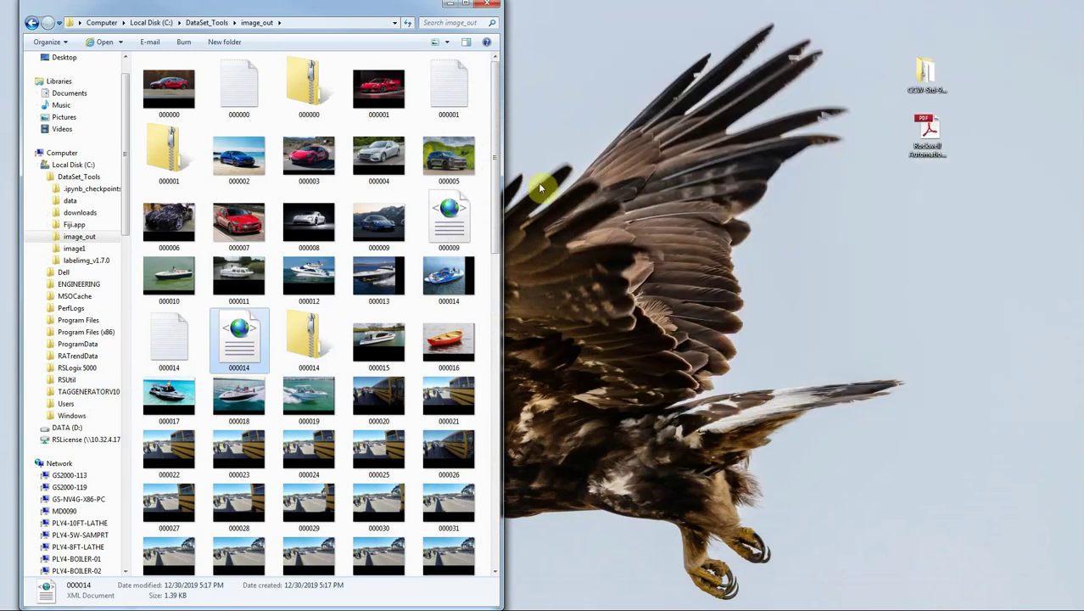